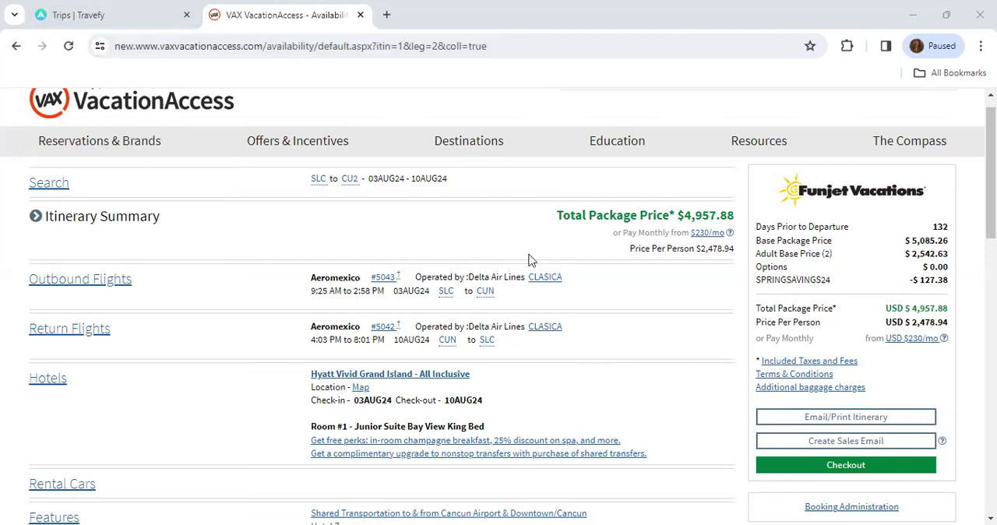
- Review the Funjet vacation package summary and open the form for emailing the itinerary, ready for a recipient
{"action": "scroll", "coordinate": [989, 156], "scroll_direction": "up", "scroll_amount": 1}
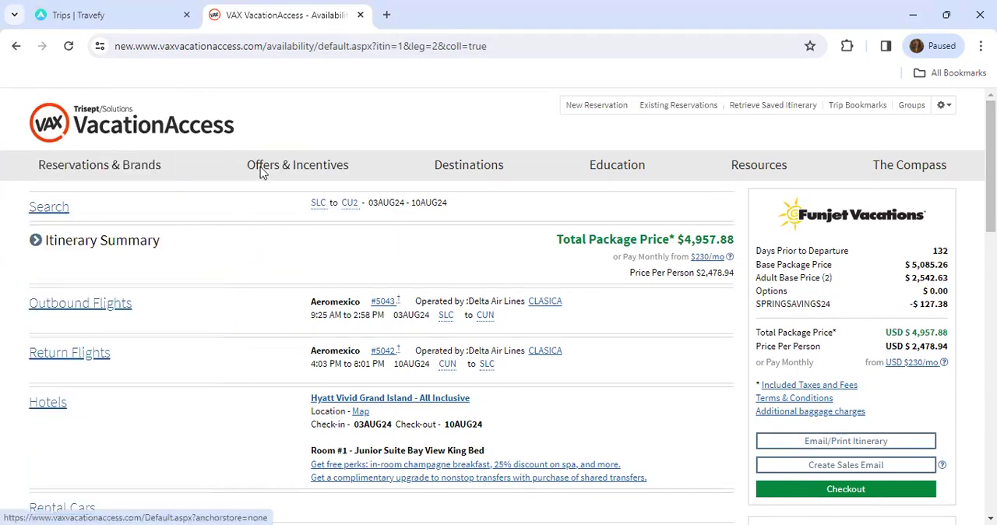
{"action": "left_click_drag", "start_coordinate": [991, 195], "coordinate": [991, 237]}
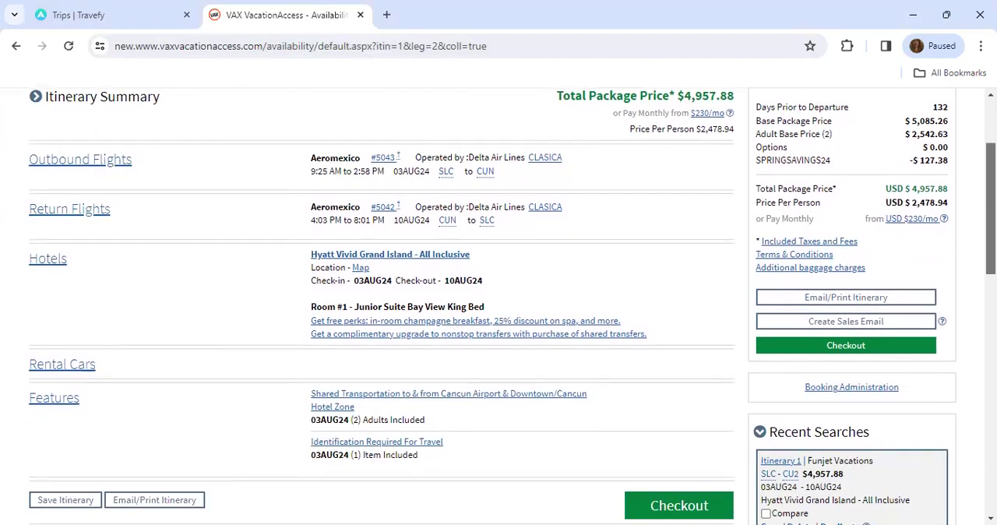
{"action": "left_click_drag", "start_coordinate": [991, 209], "coordinate": [991, 221]}
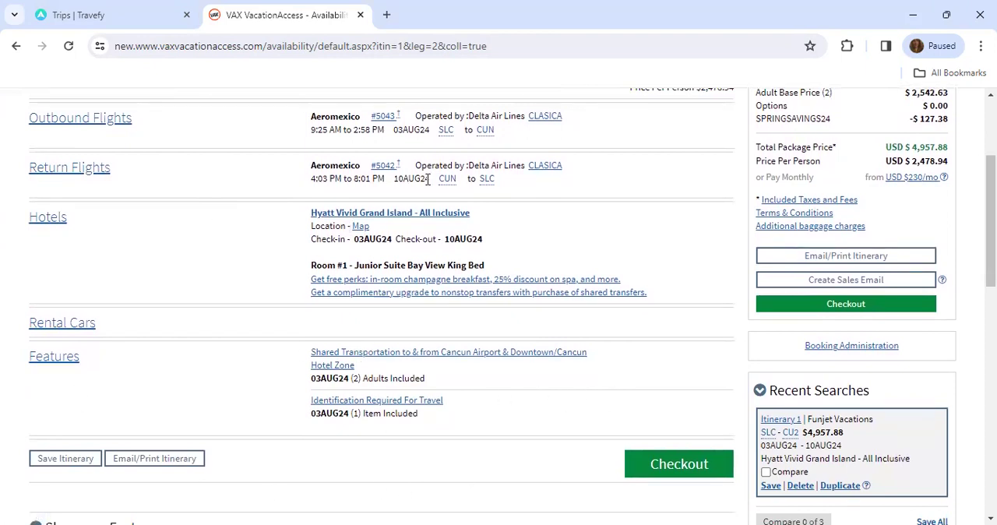
{"action": "scroll", "coordinate": [688, 508], "scroll_direction": "up", "scroll_amount": 2}
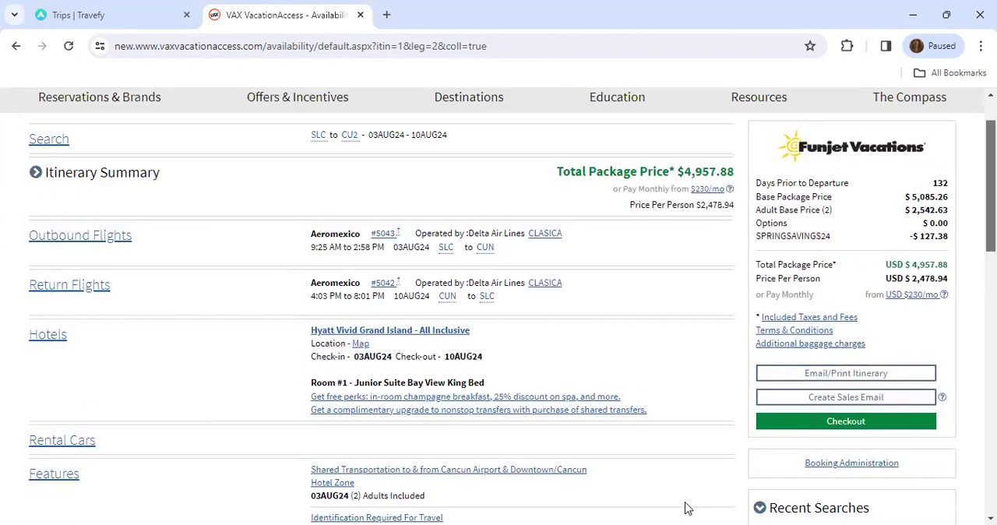
{"action": "left_click", "coordinate": [833, 374]}
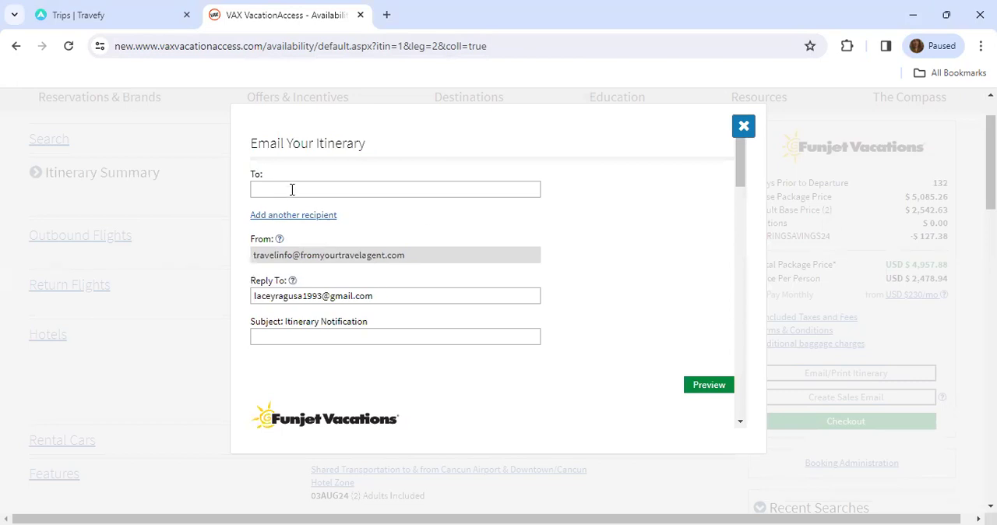
{"action": "left_click", "coordinate": [293, 190]}
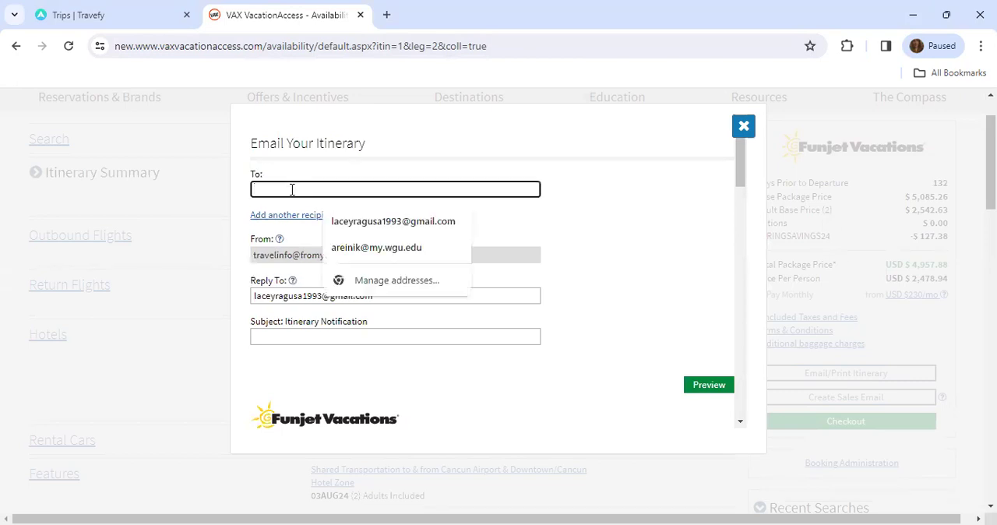
{"action": "left_click", "coordinate": [292, 189]}
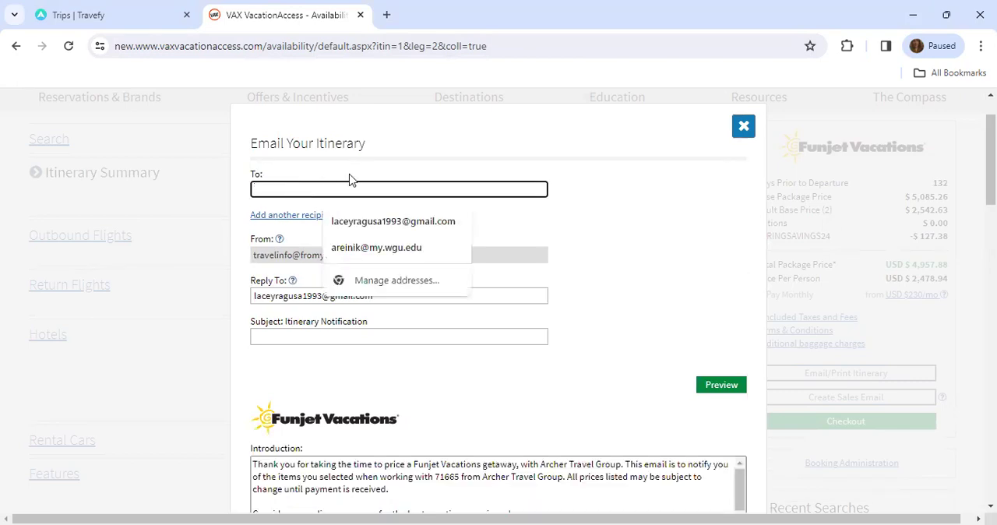
- Switch to Travefy and create a new itinerary trip
{"action": "left_click", "coordinate": [86, 10]}
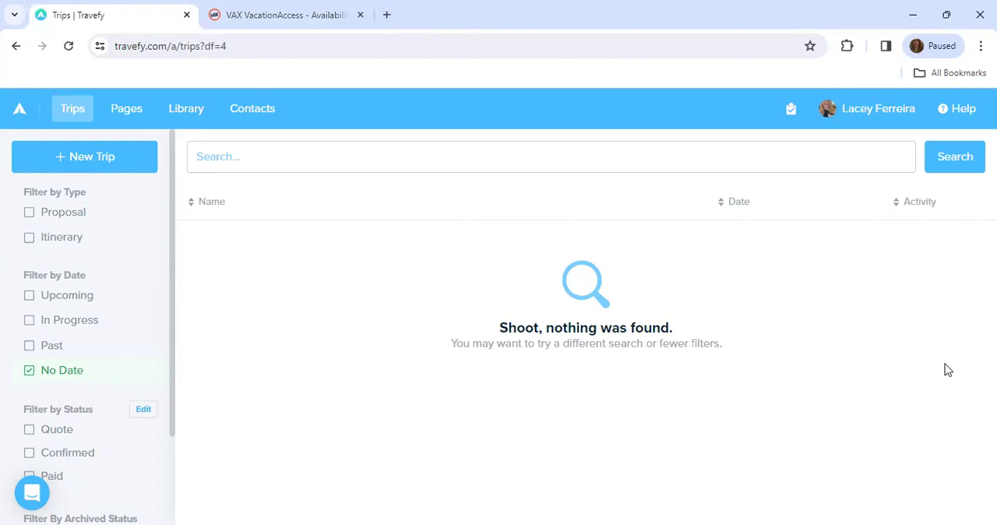
{"action": "left_click", "coordinate": [223, 150]}
{"action": "left_click", "coordinate": [73, 160]}
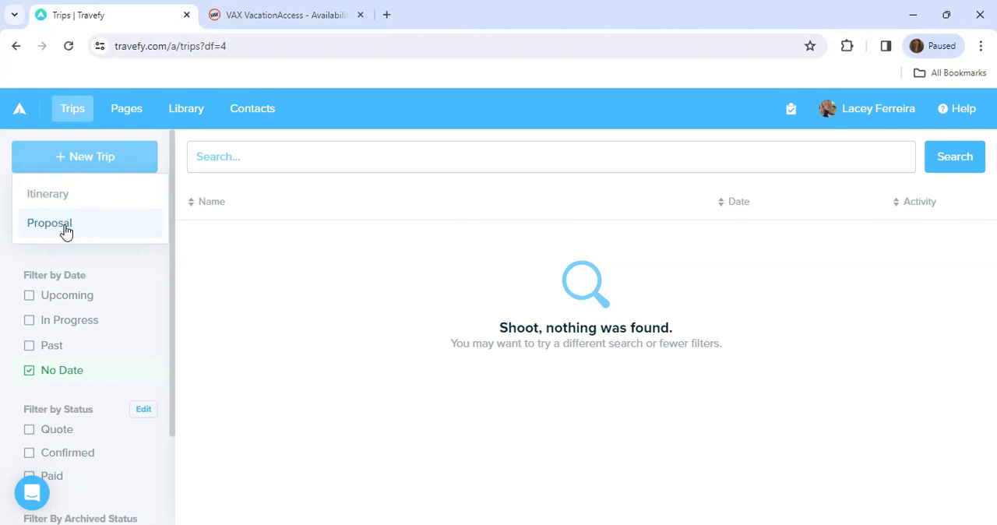
{"action": "left_click", "coordinate": [66, 232]}
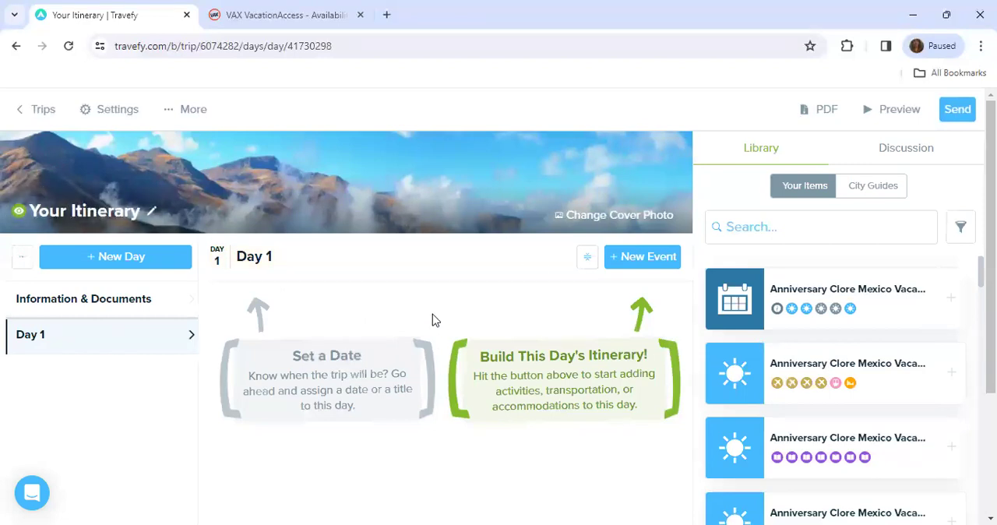
- Copy the trip's booking-confirmation forwarding e-mail address from a new lodging event on Day 1, and dismiss the form without adding lodging
{"action": "left_click", "coordinate": [652, 259]}
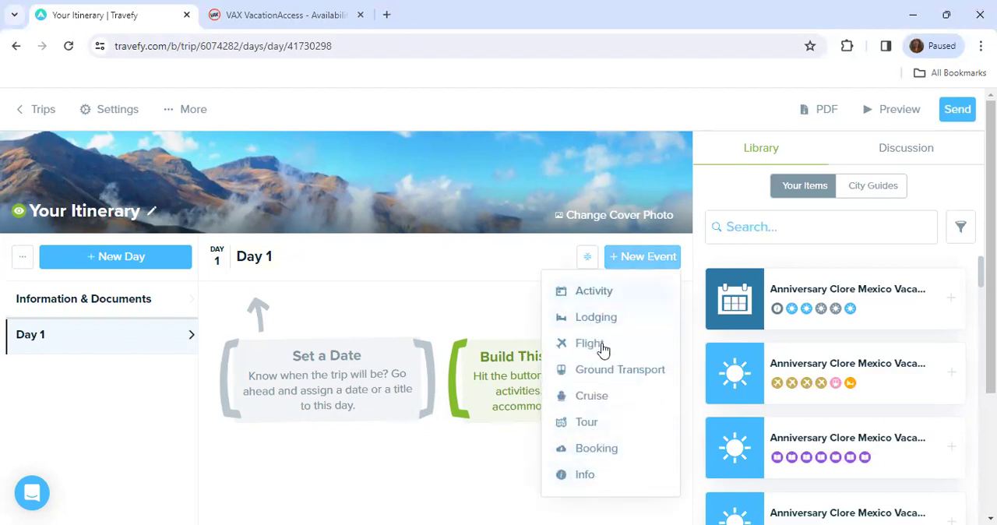
{"action": "left_click", "coordinate": [639, 311]}
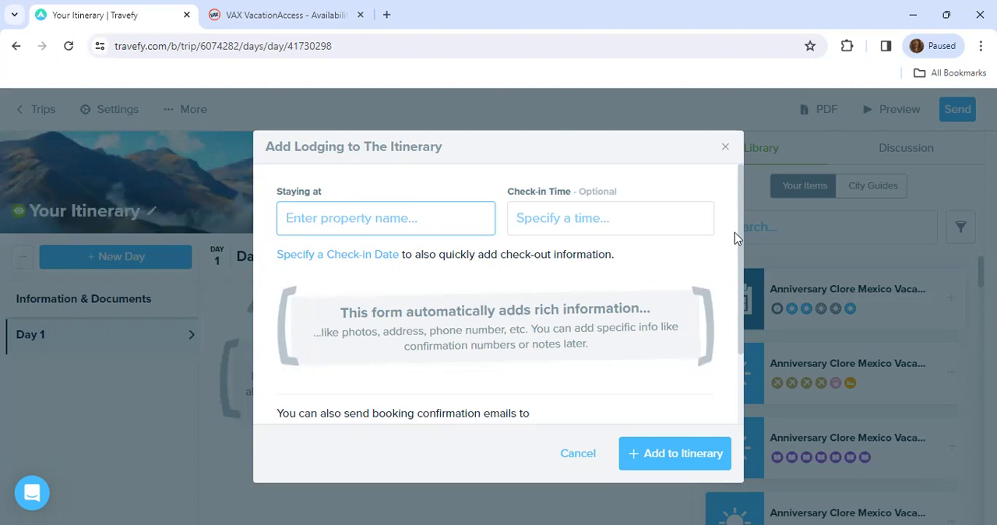
{"action": "scroll", "coordinate": [725, 322], "scroll_direction": "down", "scroll_amount": 2}
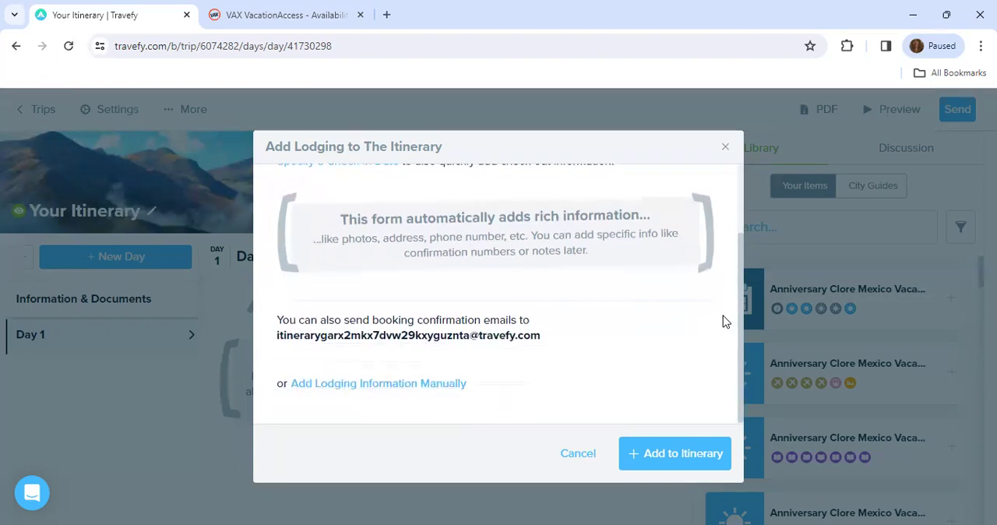
{"action": "left_click_drag", "start_coordinate": [553, 335], "coordinate": [277, 340]}
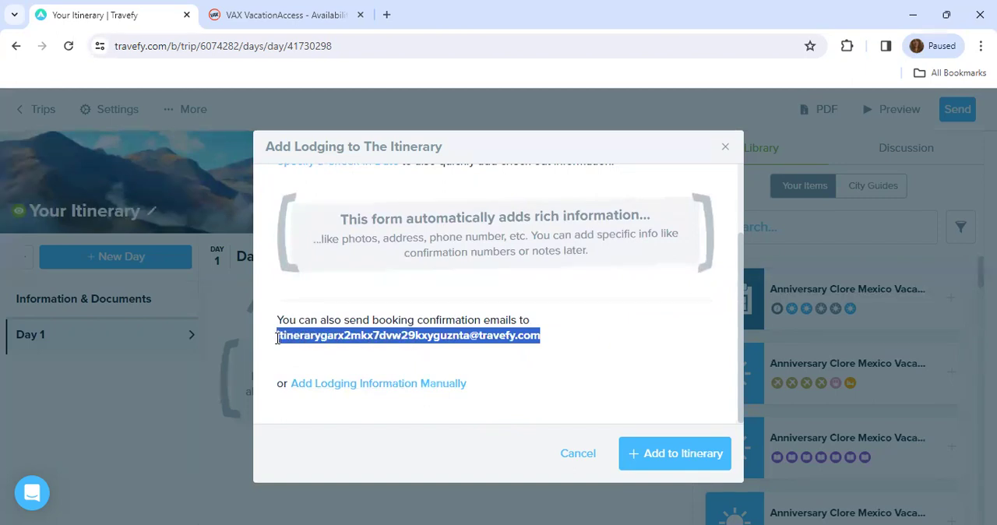
{"action": "right_click", "coordinate": [287, 336]}
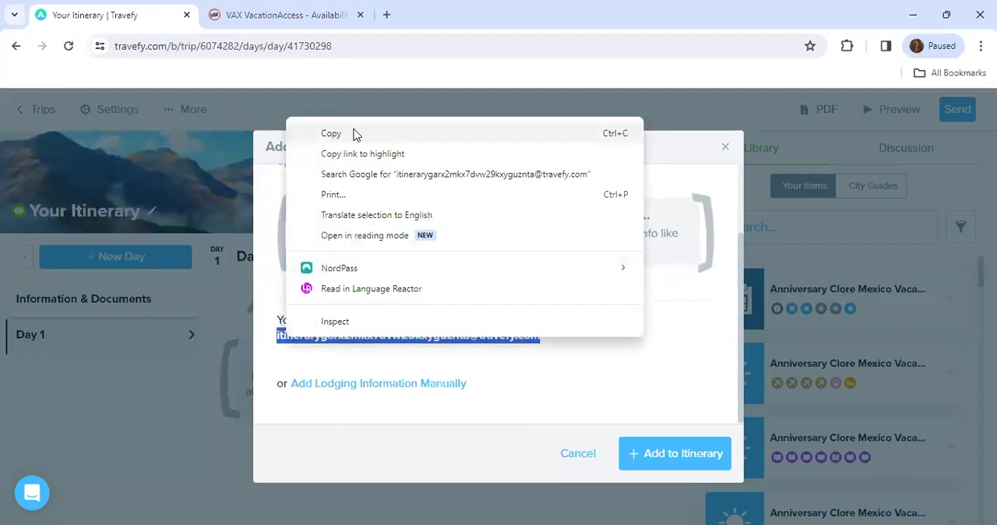
{"action": "left_click", "coordinate": [354, 134]}
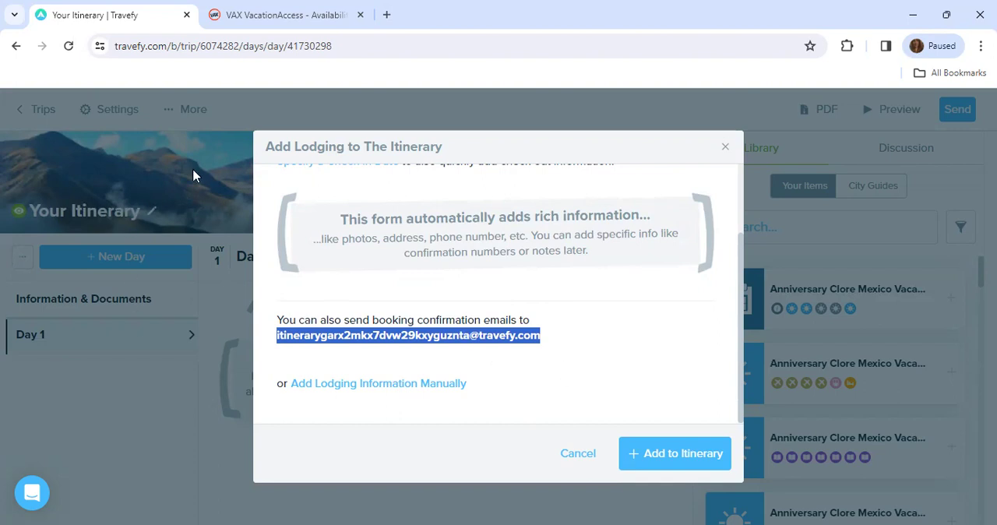
{"action": "right_click", "coordinate": [374, 335]}
{"action": "left_click", "coordinate": [441, 134]}
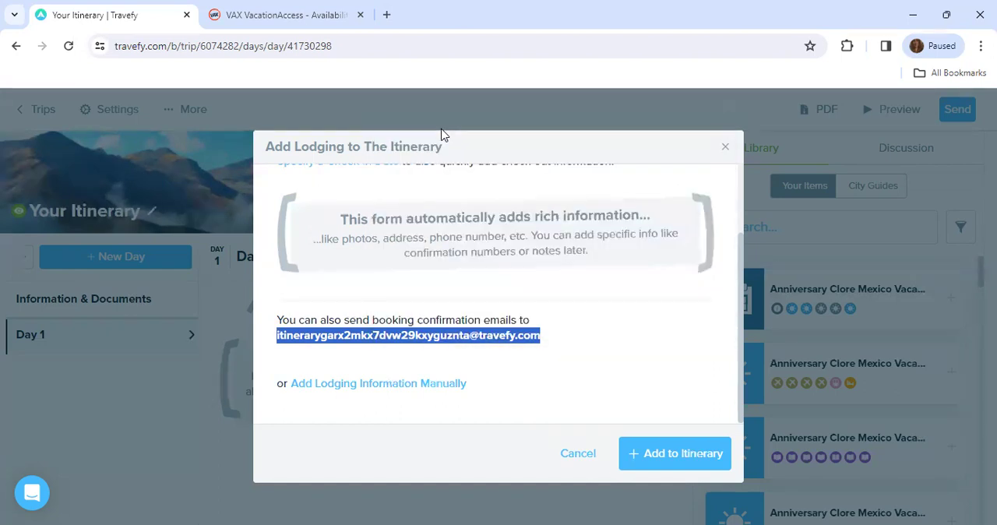
{"action": "left_click", "coordinate": [724, 148]}
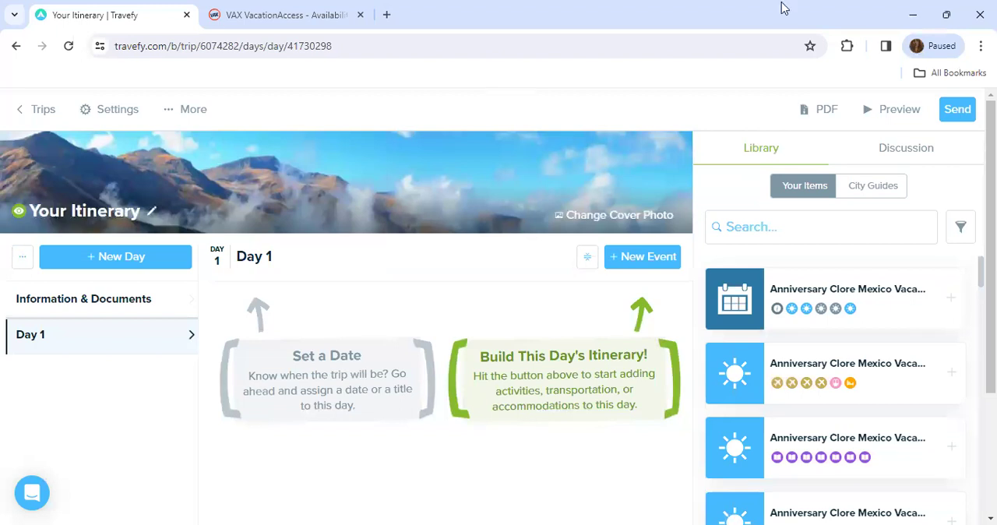
- Switch to VAX VacationAccess, enter the copied forwarding e-mail address as recipient, and send the itinerary
{"action": "key", "text": "ctrl+Tab"}
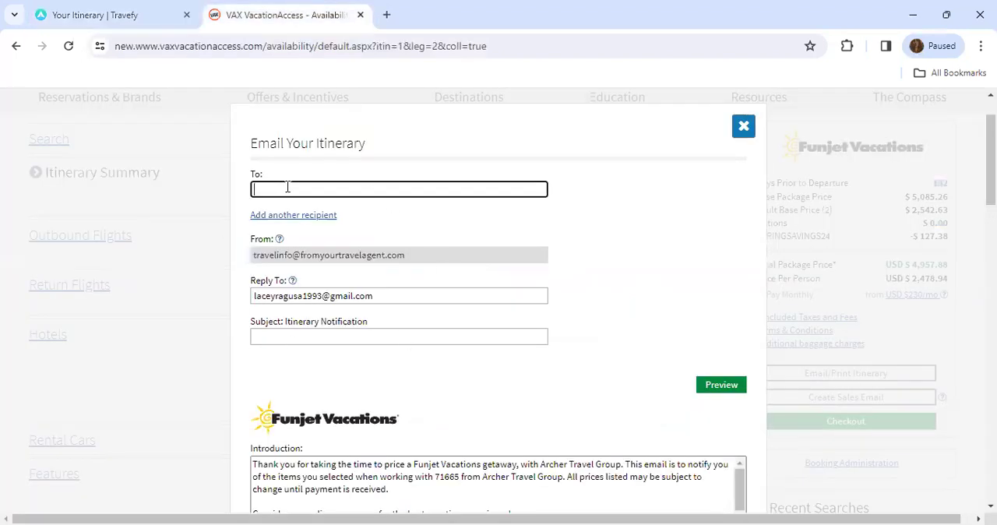
{"action": "left_click", "coordinate": [288, 189]}
{"action": "right_click", "coordinate": [285, 192]}
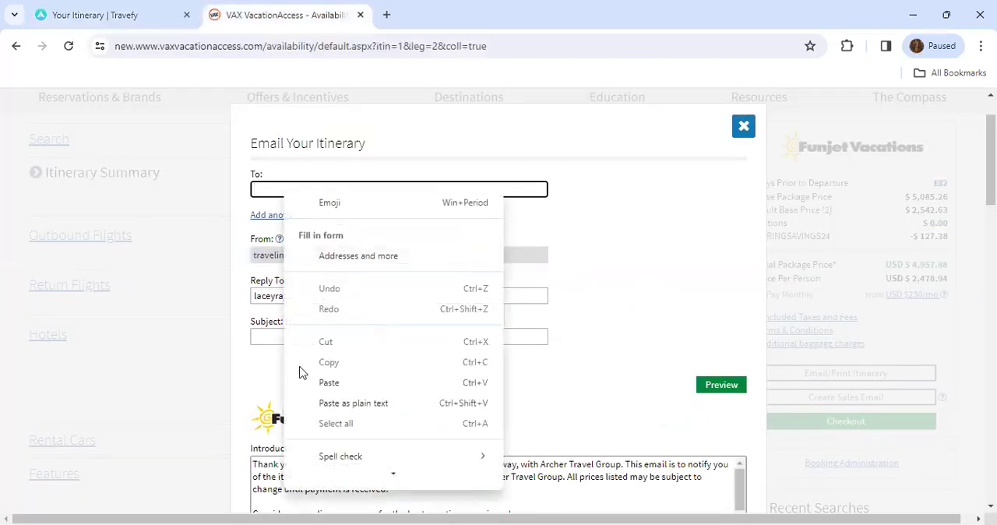
{"action": "left_click", "coordinate": [335, 382]}
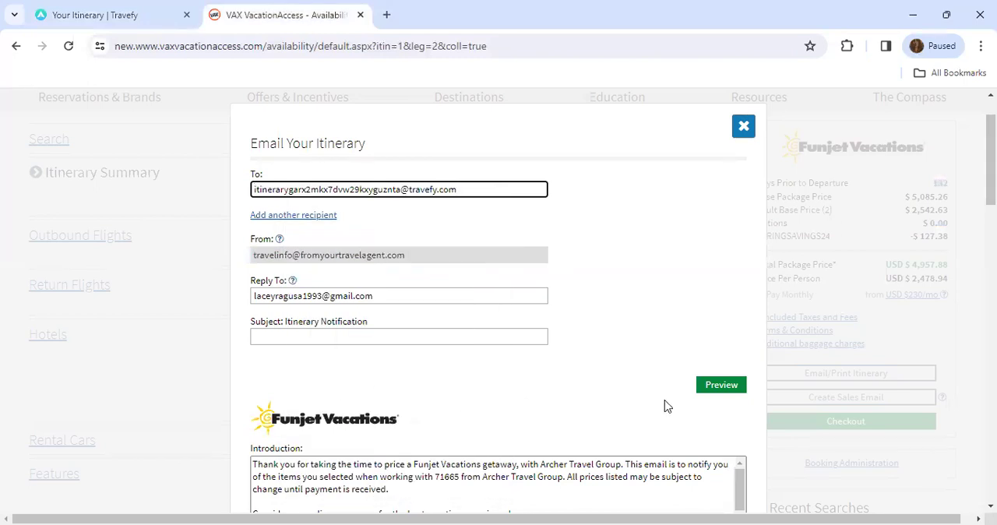
{"action": "left_click", "coordinate": [719, 388]}
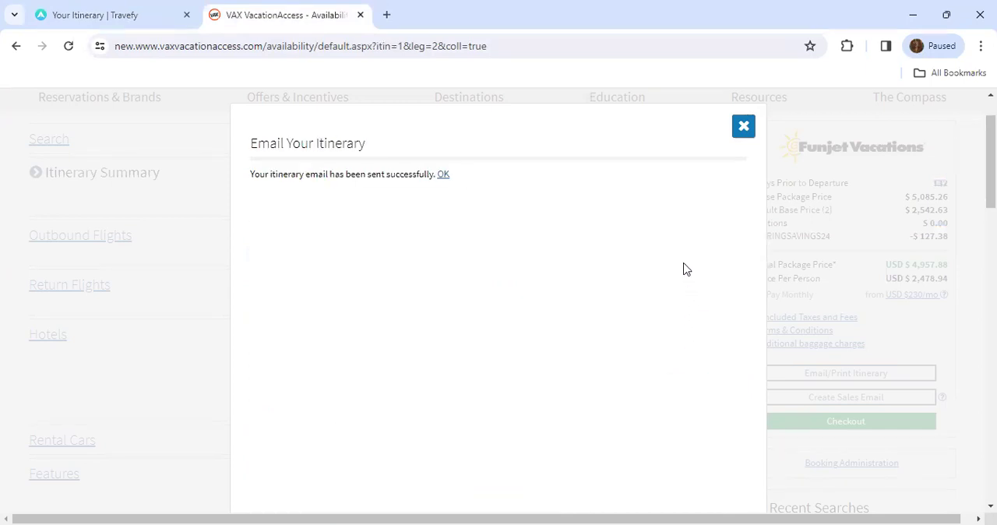
{"action": "left_click", "coordinate": [744, 129]}
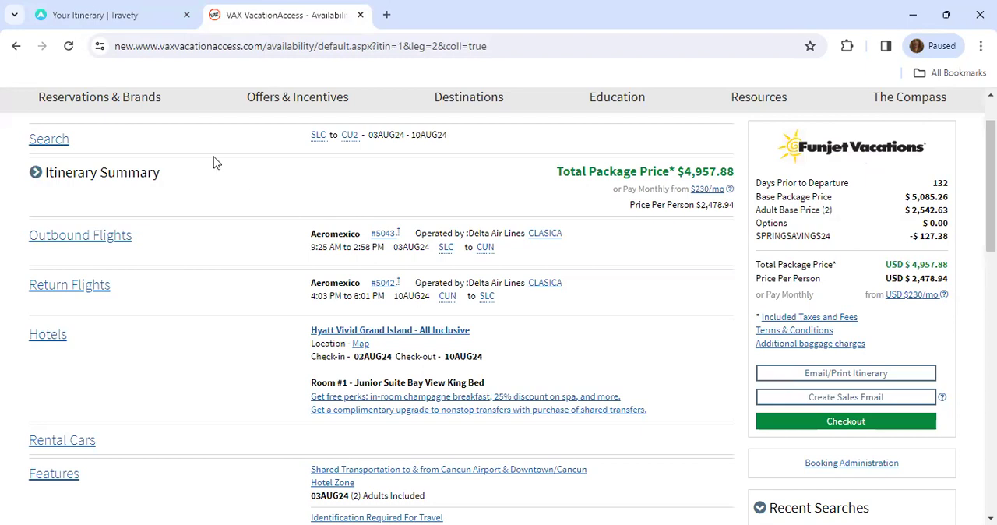
- Return to Travefy, show the City Guides, and rename the trip with the client's first name followed by "Vacation!"
{"action": "left_click", "coordinate": [117, 15]}
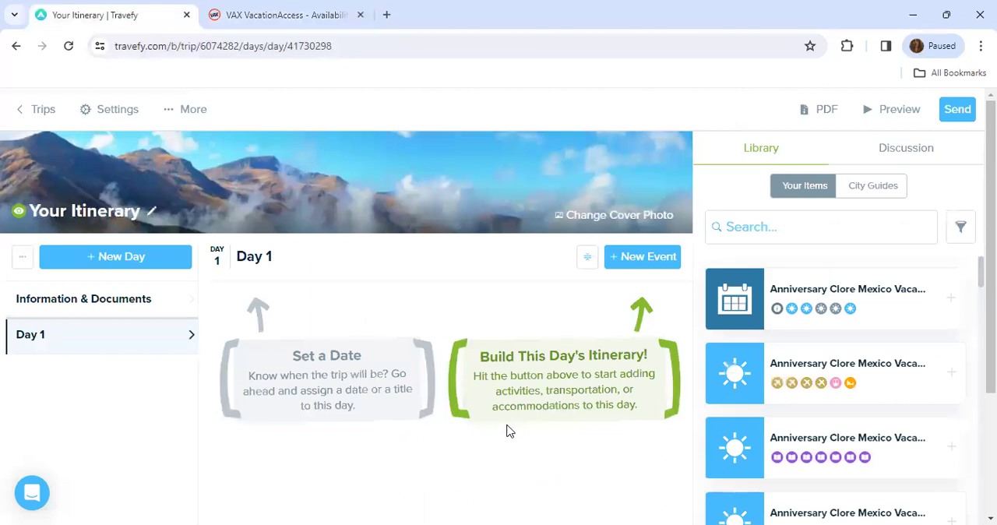
{"action": "left_click", "coordinate": [873, 190]}
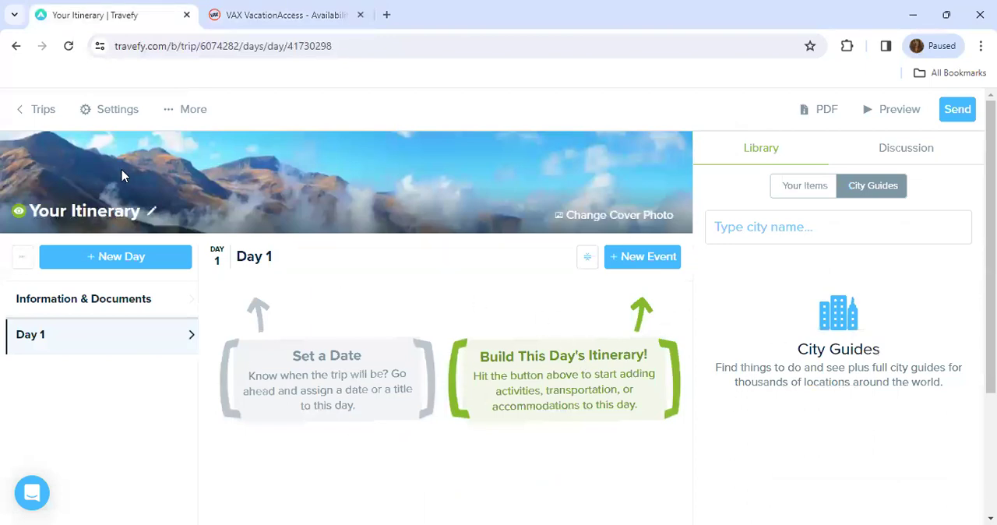
{"action": "left_click", "coordinate": [95, 215]}
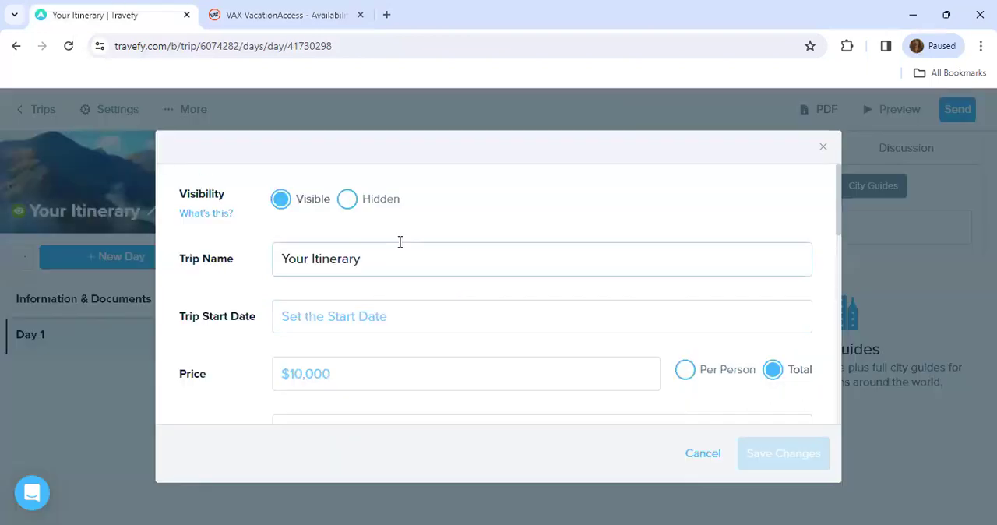
{"action": "left_click_drag", "start_coordinate": [383, 260], "coordinate": [236, 266]}
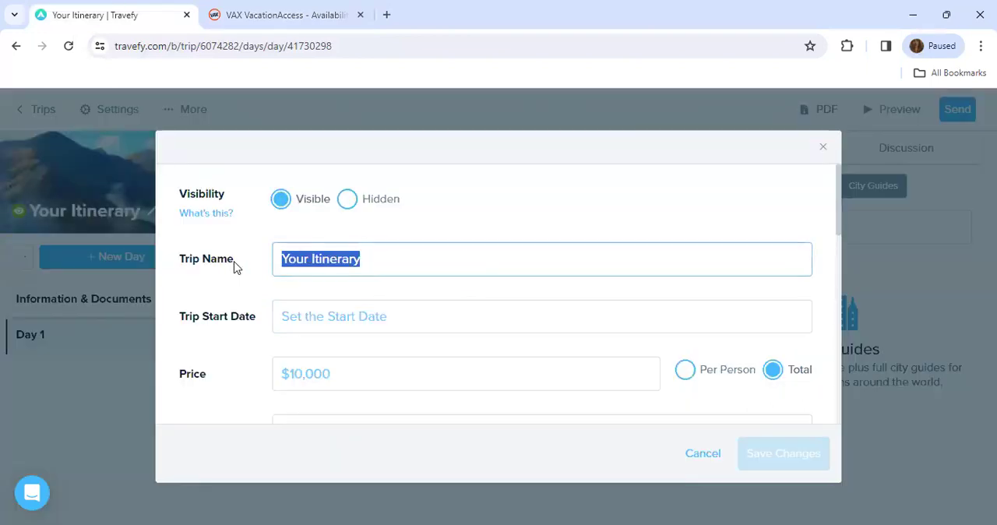
{"action": "type", "text": "Jane Vacation!"}
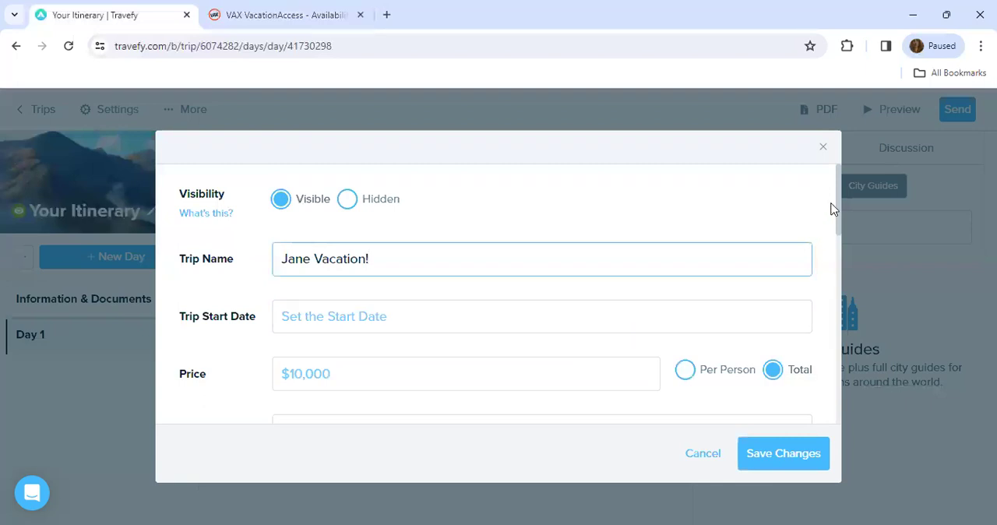
{"action": "left_click_drag", "start_coordinate": [836, 201], "coordinate": [836, 229]}
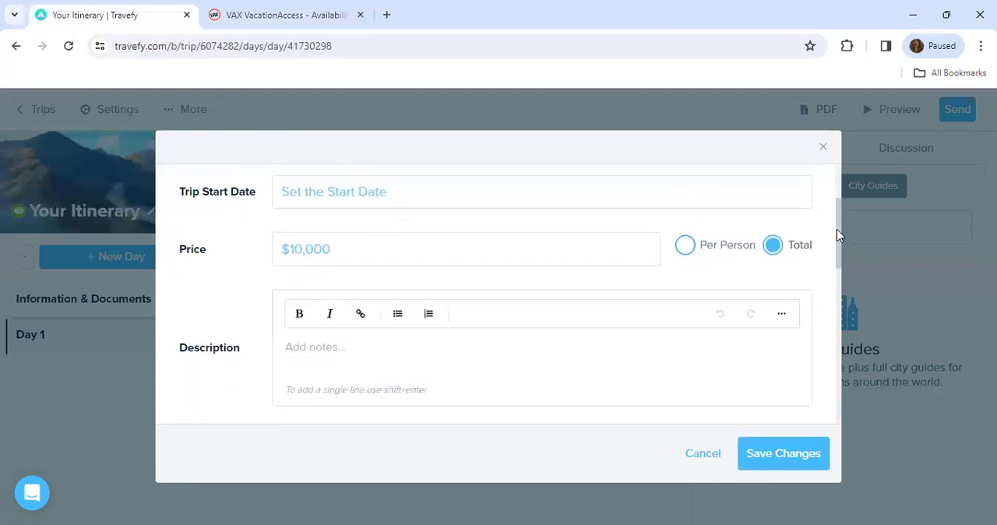
{"action": "left_click", "coordinate": [314, 343]}
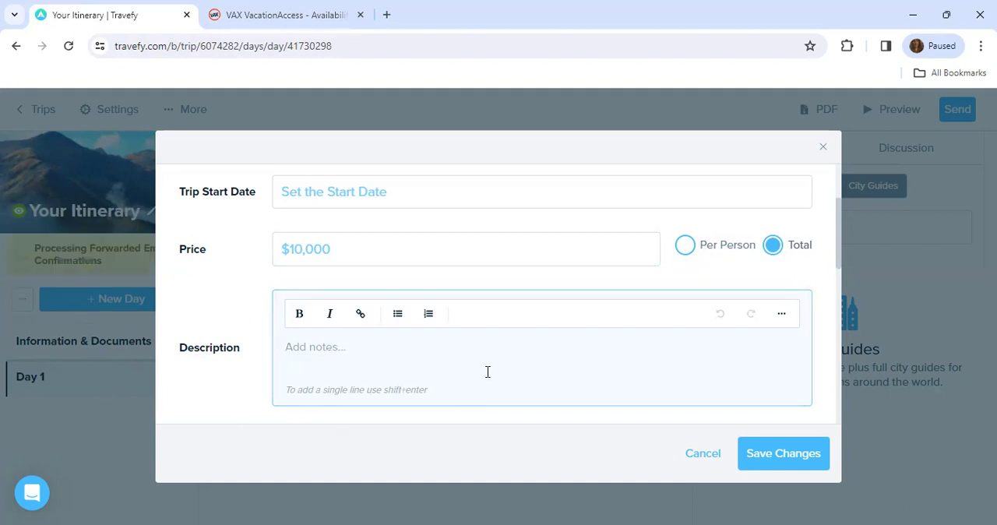
{"action": "left_click", "coordinate": [784, 455]}
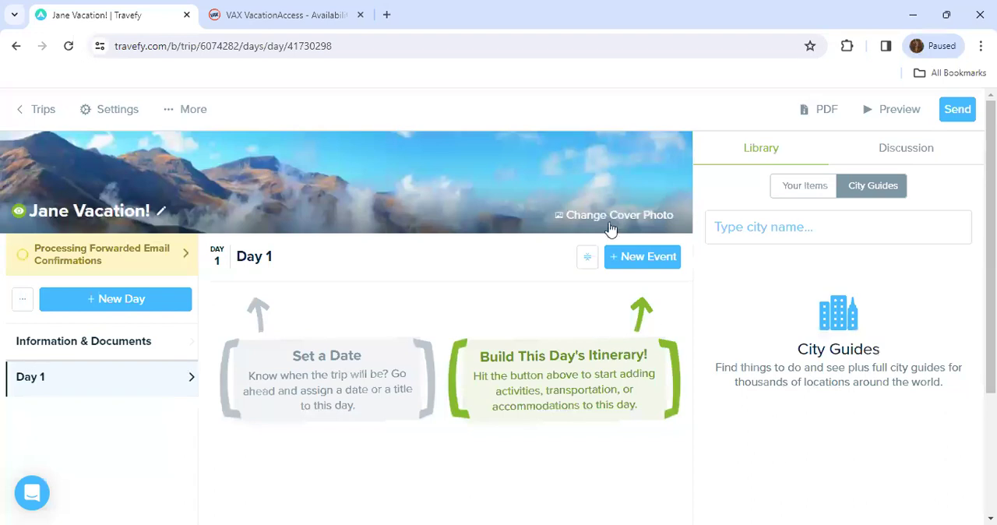
- Replace the trip's cover photo with the first turquoise beach image found by searching the image database for "cancun", and save it
{"action": "left_click", "coordinate": [600, 218]}
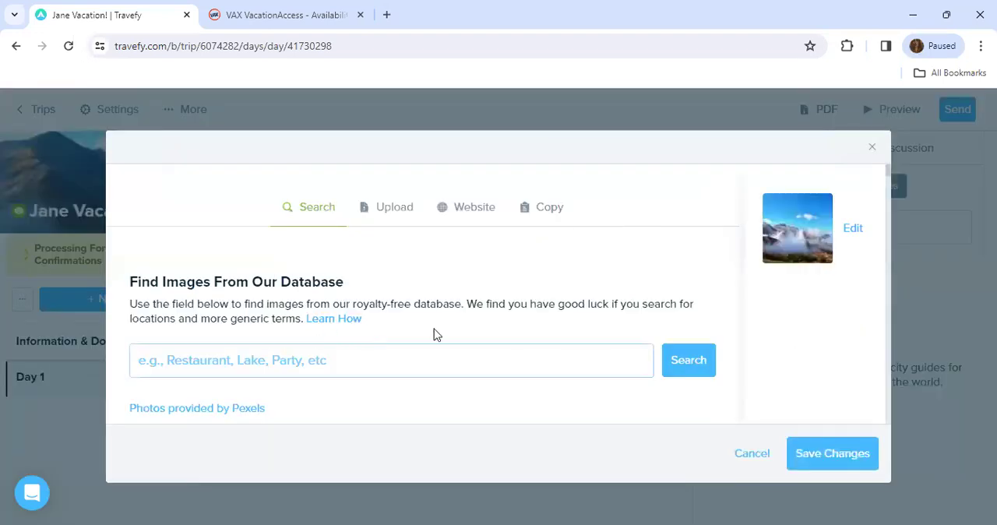
{"action": "left_click", "coordinate": [341, 359]}
{"action": "type", "text": "cancu"}
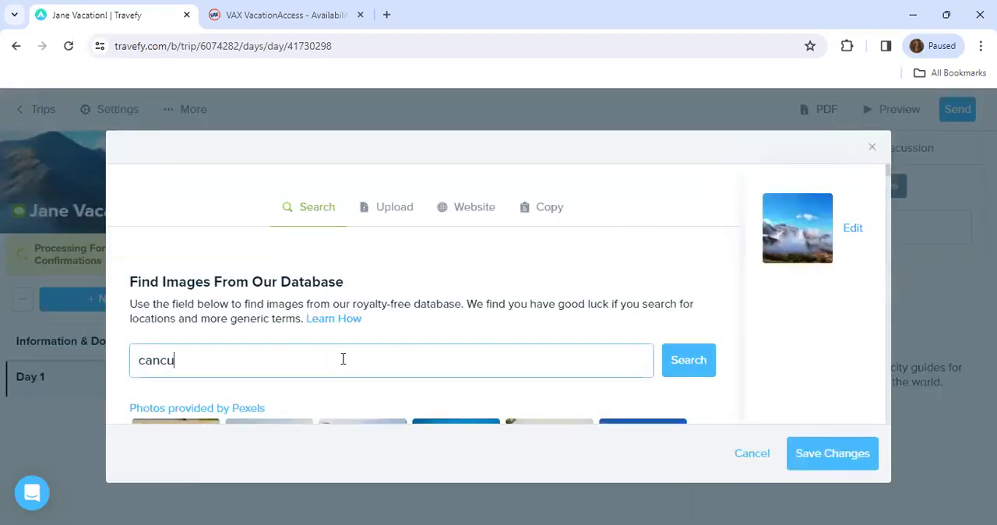
{"action": "type", "text": "n"}
{"action": "left_click", "coordinate": [690, 362]}
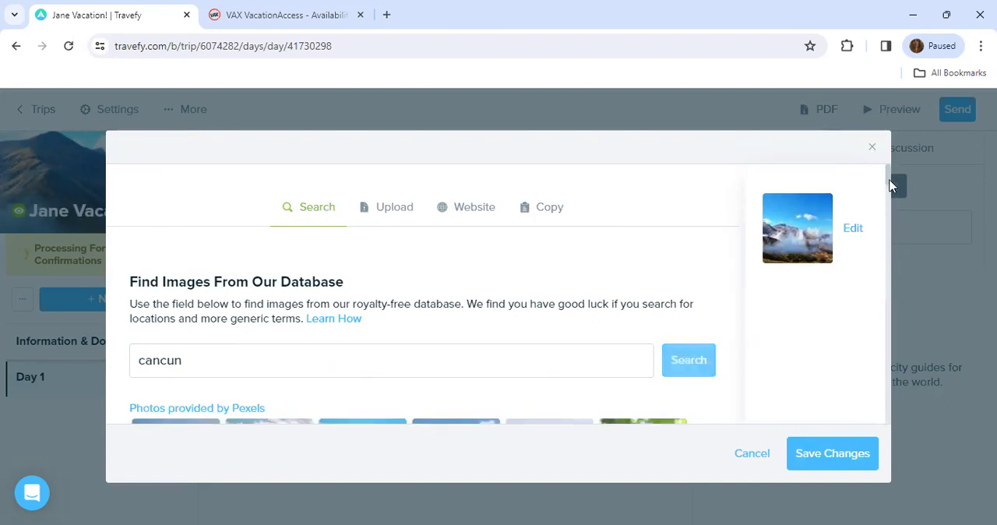
{"action": "scroll", "coordinate": [890, 185], "scroll_direction": "down", "scroll_amount": 2}
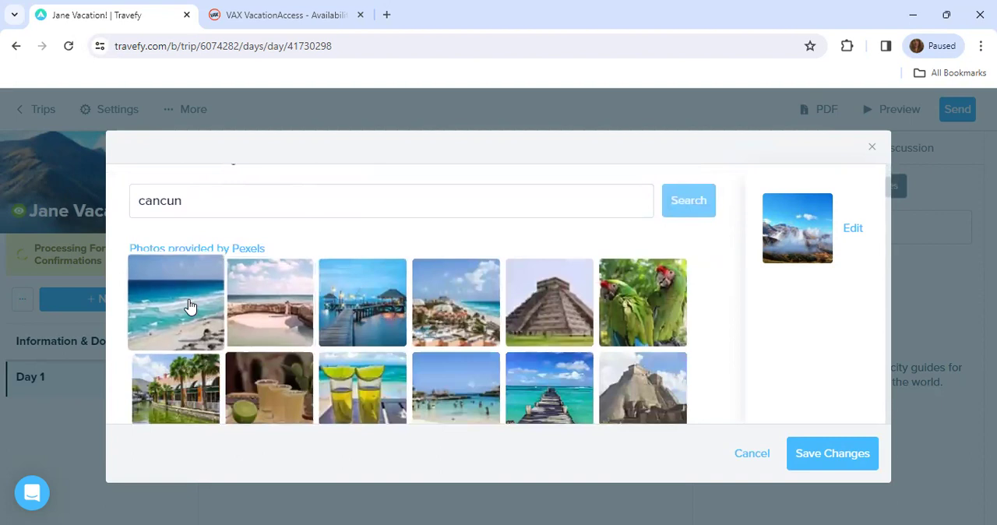
{"action": "left_click", "coordinate": [189, 305]}
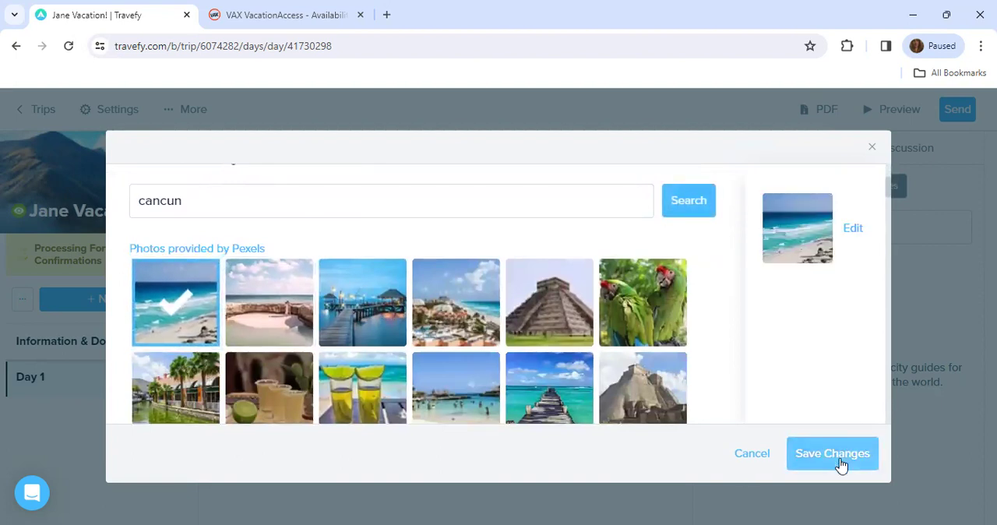
{"action": "left_click", "coordinate": [832, 454]}
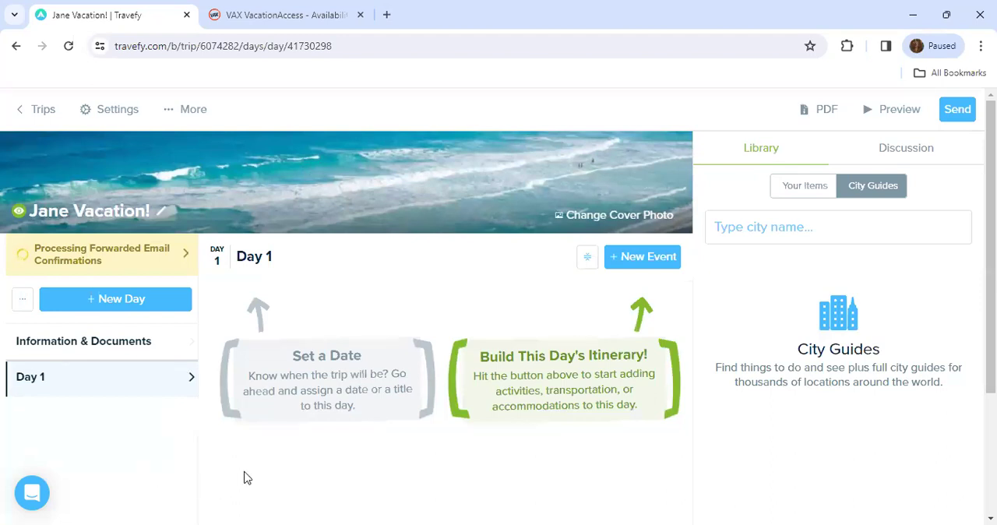
- Look over the flight entry options for a new Day 1 event and dismiss the form without adding a flight
{"action": "left_click", "coordinate": [647, 265]}
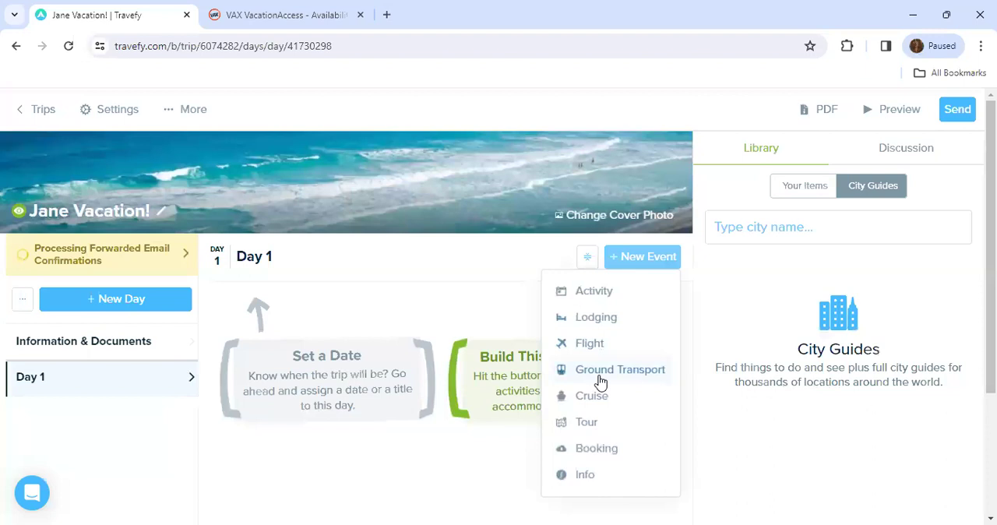
{"action": "left_click", "coordinate": [598, 345]}
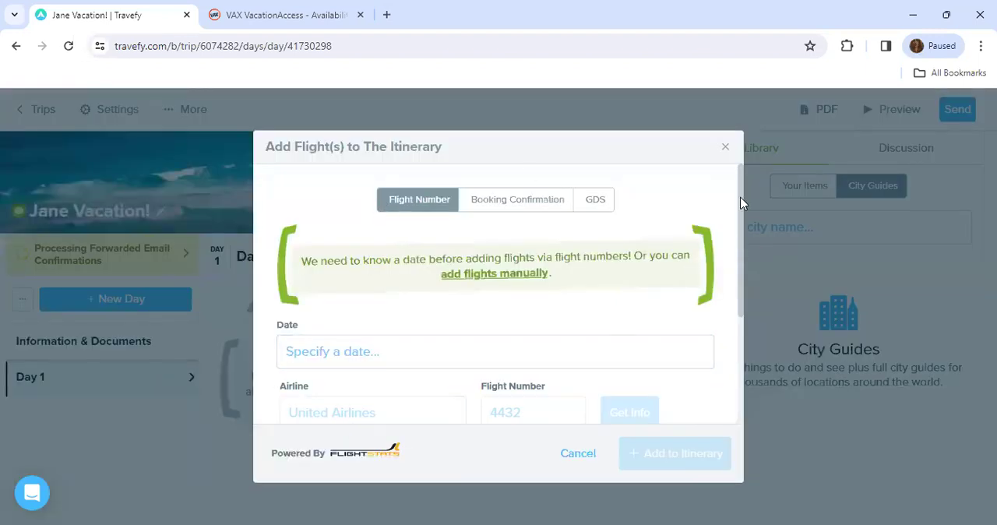
{"action": "left_click_drag", "start_coordinate": [740, 203], "coordinate": [741, 268]}
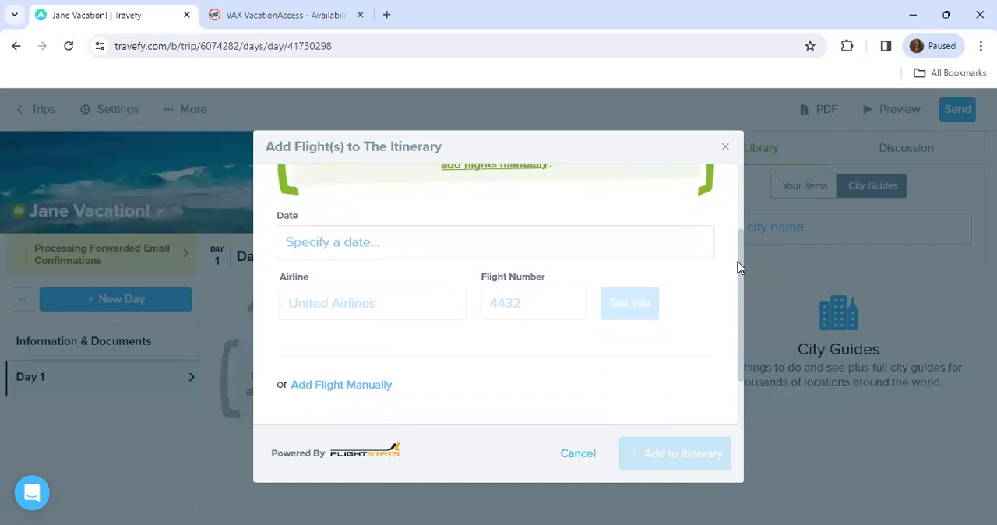
{"action": "left_click", "coordinate": [723, 148]}
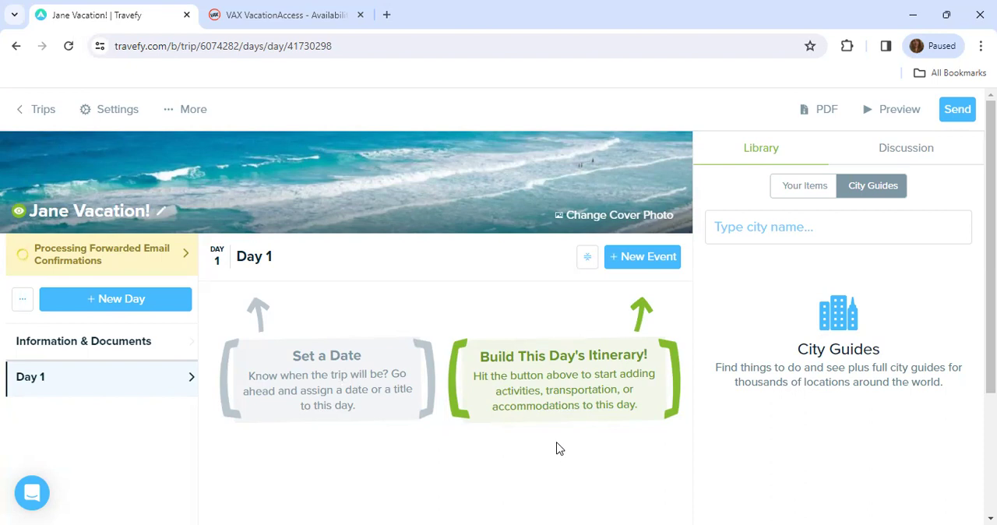
- Add a blank information item to the Information & Documents section, look over its fields, and delete it
{"action": "left_click", "coordinate": [65, 349]}
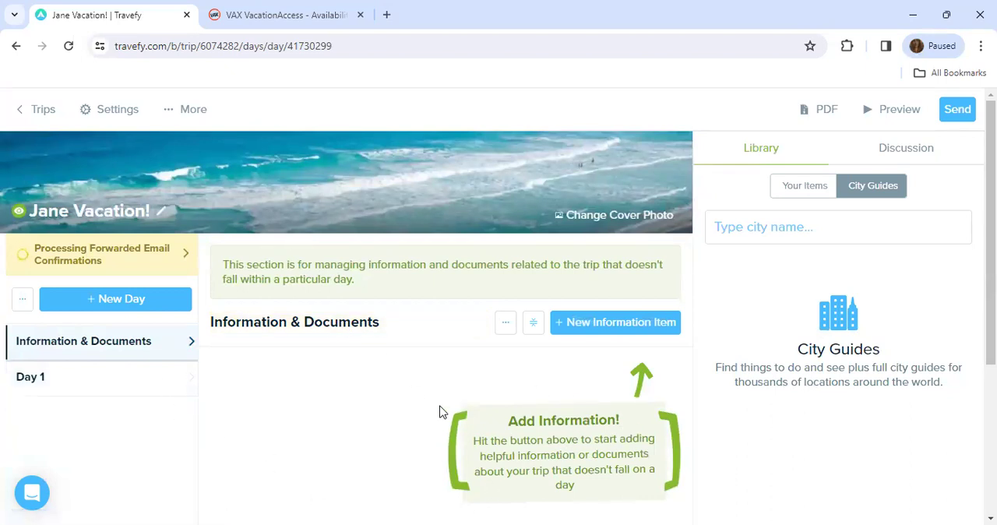
{"action": "left_click_drag", "start_coordinate": [92, 347], "coordinate": [29, 344]}
{"action": "left_click", "coordinate": [127, 300]}
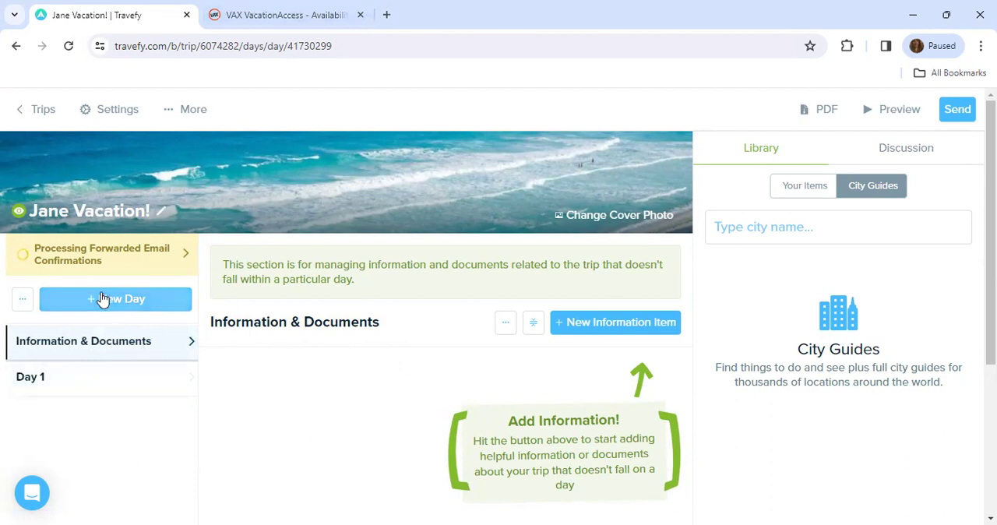
{"action": "left_click", "coordinate": [606, 335]}
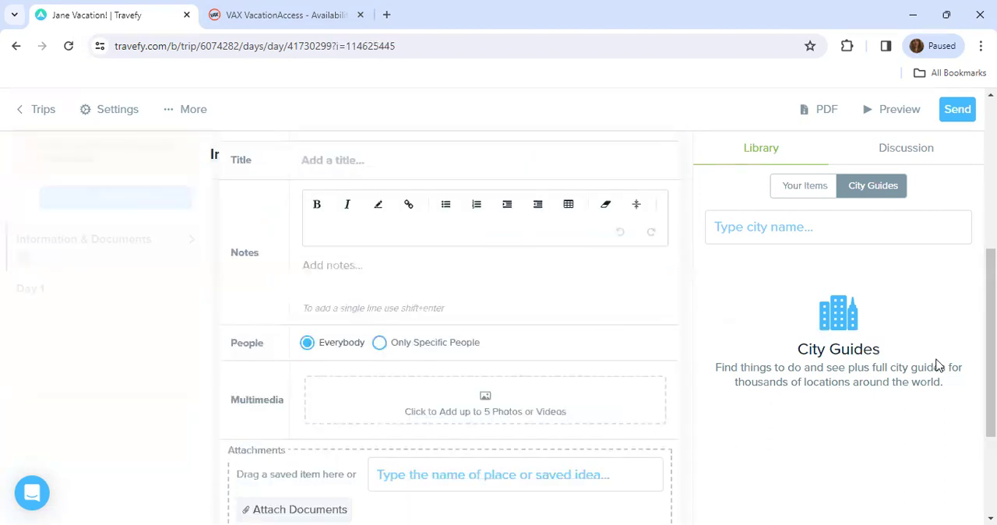
{"action": "left_click_drag", "start_coordinate": [991, 364], "coordinate": [991, 406]}
{"action": "left_click", "coordinate": [566, 471]}
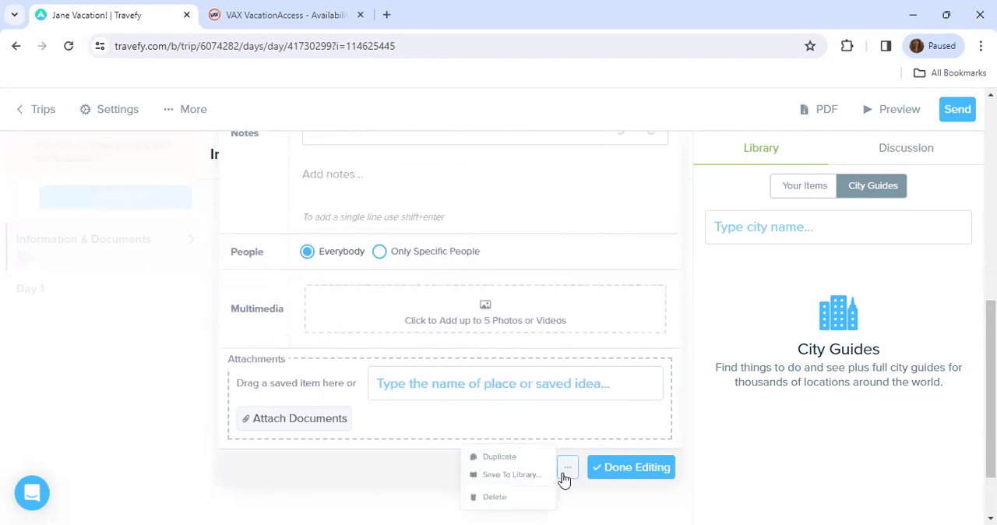
{"action": "left_click", "coordinate": [491, 508]}
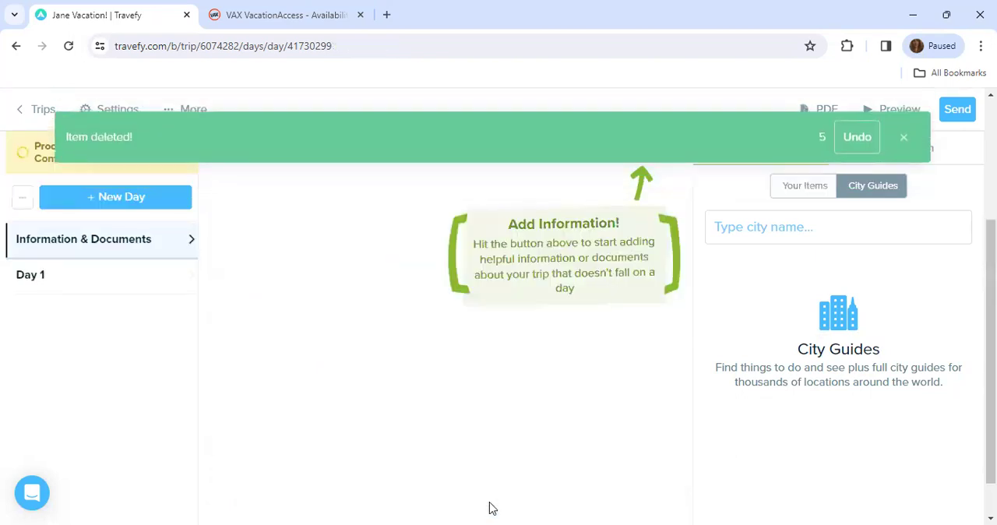
- Return to Day 1 and show the event types available for a new event, without adding one
{"action": "left_click", "coordinate": [90, 281]}
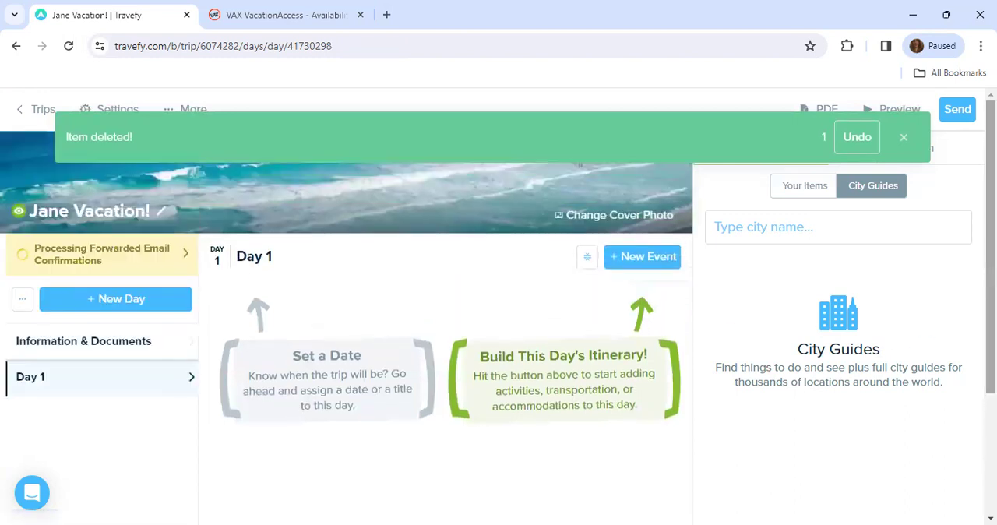
{"action": "left_click", "coordinate": [655, 262]}
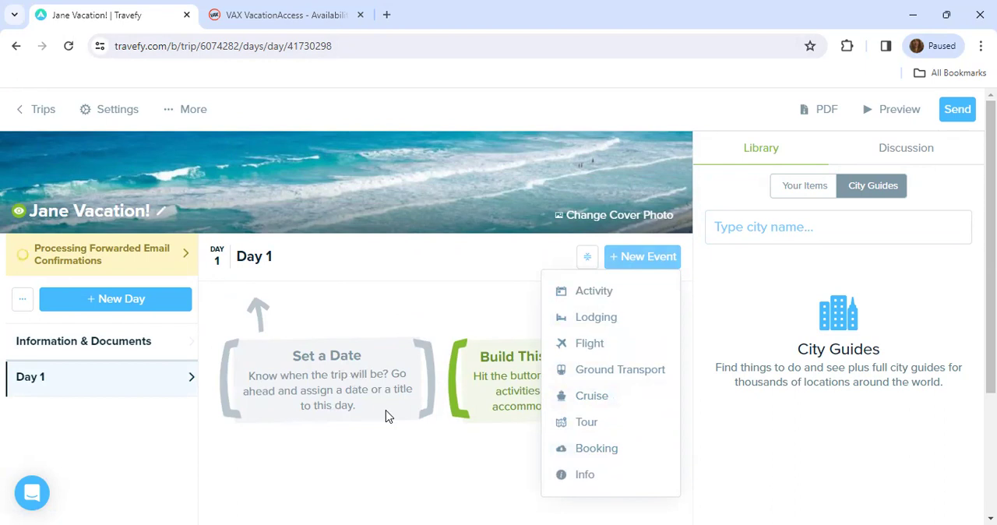
{"action": "left_click", "coordinate": [393, 453]}
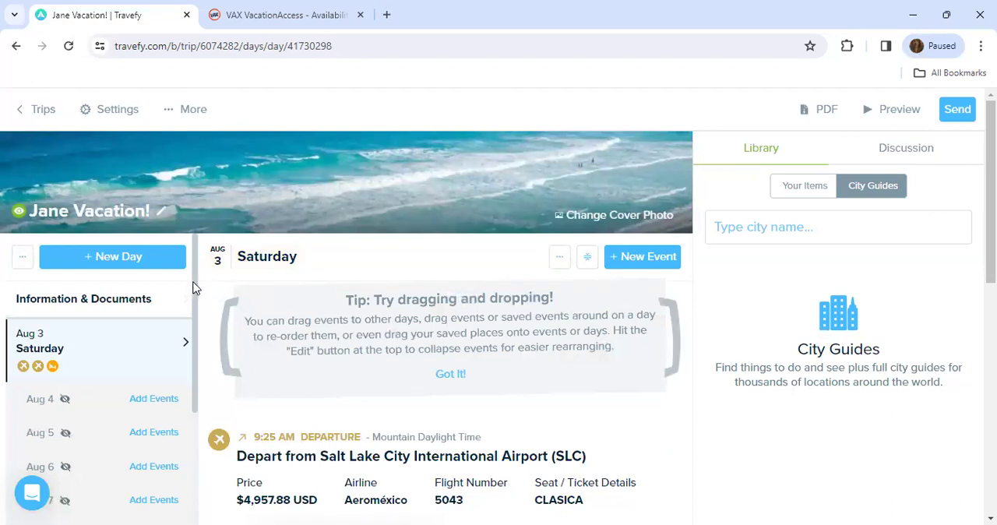
- Review the imported Aug 3 events, examining the departure and arrival flight details and the hotel check-in
{"action": "scroll", "coordinate": [175, 389], "scroll_direction": "down", "scroll_amount": 3}
{"action": "scroll", "coordinate": [178, 382], "scroll_direction": "up", "scroll_amount": 3}
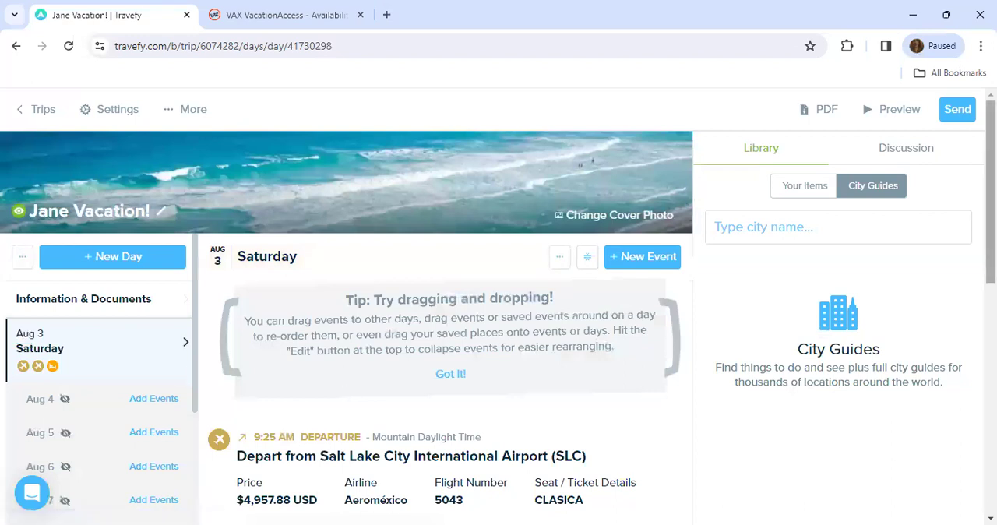
{"action": "scroll", "coordinate": [451, 350], "scroll_direction": "down", "scroll_amount": 5}
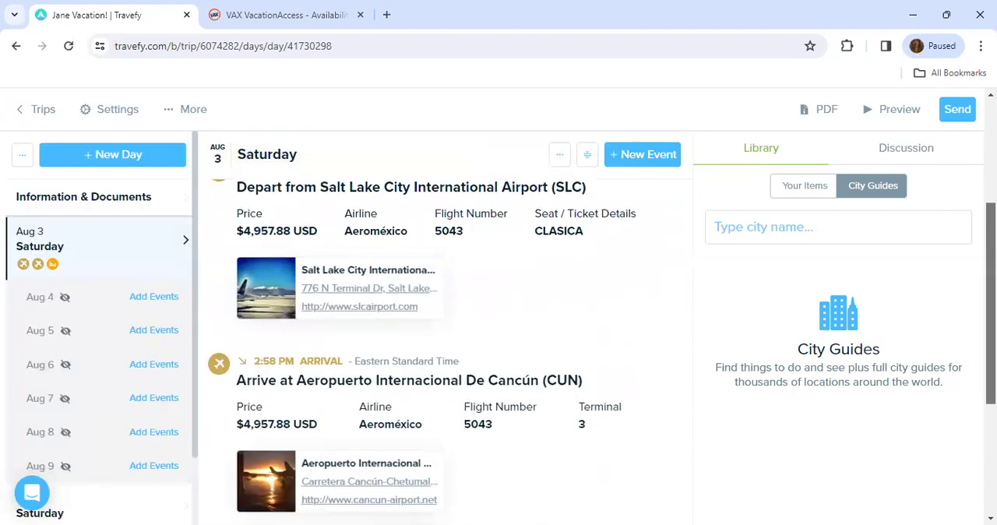
{"action": "scroll", "coordinate": [446, 346], "scroll_direction": "down", "scroll_amount": 3}
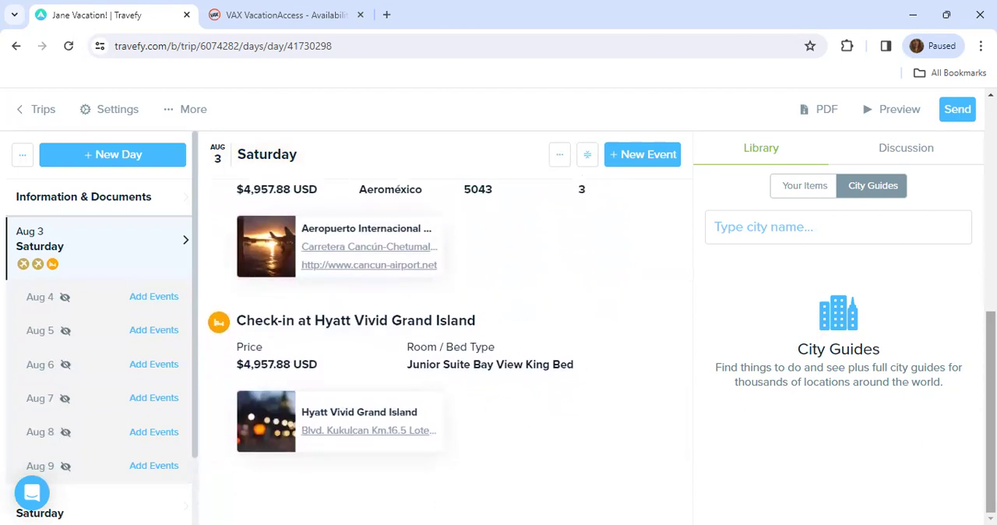
{"action": "scroll", "coordinate": [742, 418], "scroll_direction": "up", "scroll_amount": 1}
{"action": "left_click_drag", "start_coordinate": [991, 392], "coordinate": [991, 268]}
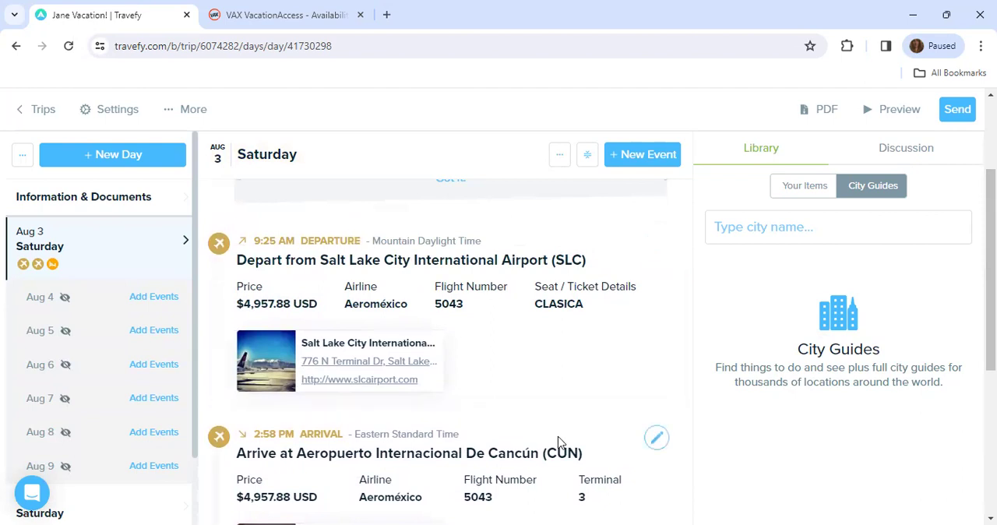
{"action": "left_click_drag", "start_coordinate": [991, 343], "coordinate": [991, 480]}
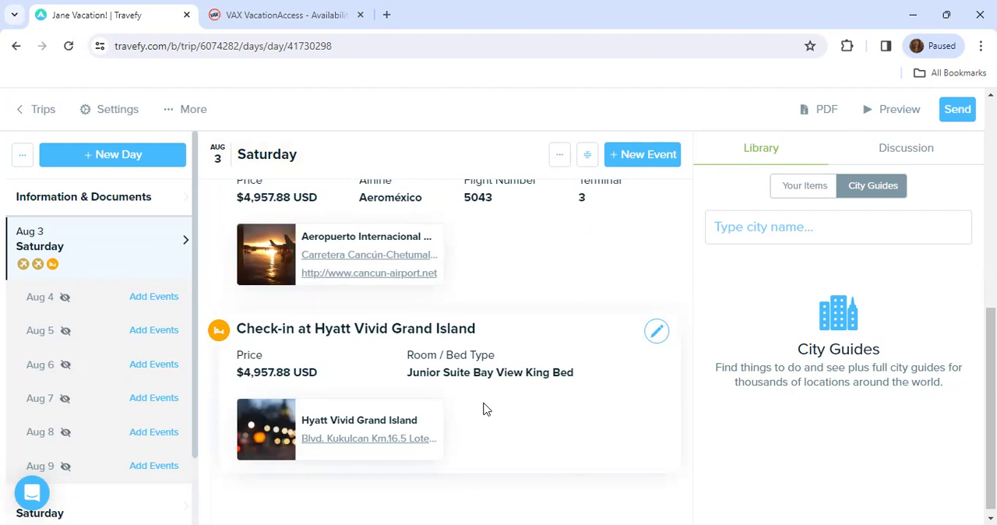
{"action": "left_click_drag", "start_coordinate": [483, 407], "coordinate": [234, 433]}
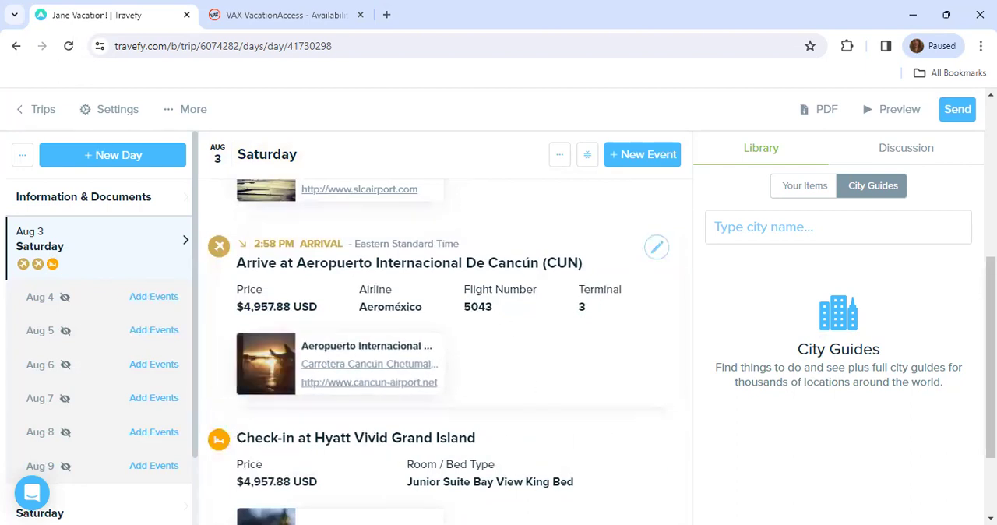
{"action": "mouse_move", "coordinate": [991, 350]}
{"action": "left_mouse_down"}
{"action": "mouse_move", "coordinate": [991, 208]}
{"action": "mouse_move", "coordinate": [991, 366]}
{"action": "left_mouse_up"}
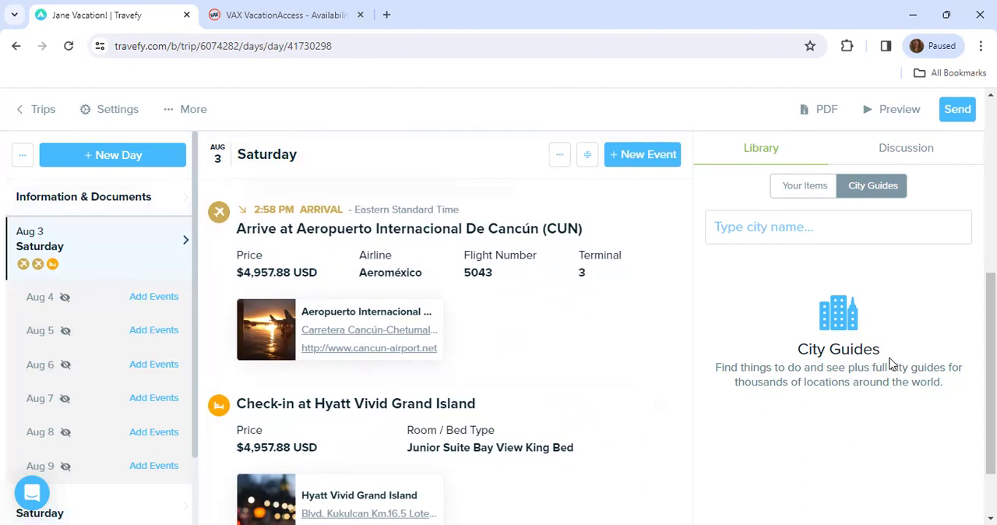
{"action": "scroll", "coordinate": [271, 310], "scroll_direction": "up", "scroll_amount": 4}
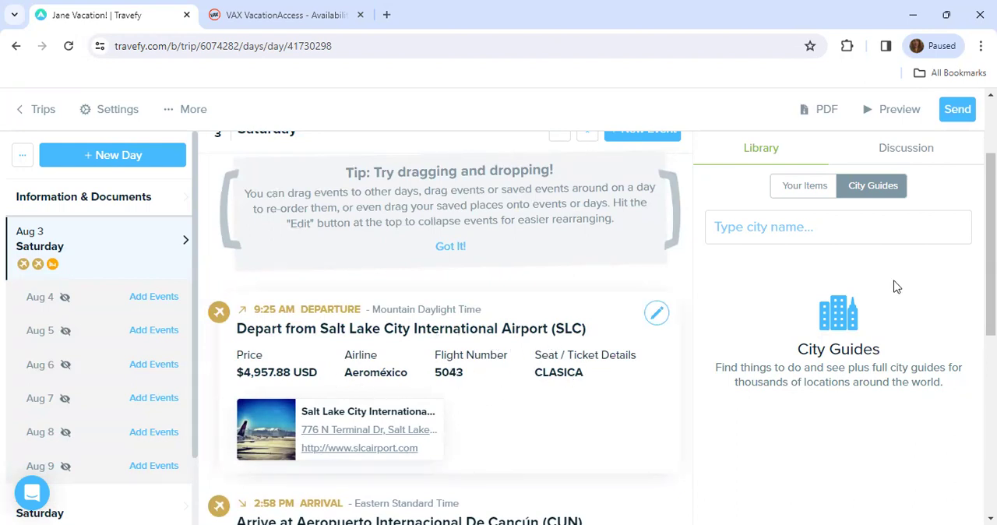
{"action": "scroll", "coordinate": [991, 249], "scroll_direction": "down", "scroll_amount": 4}
{"action": "left_click_drag", "start_coordinate": [991, 370], "coordinate": [991, 417]}
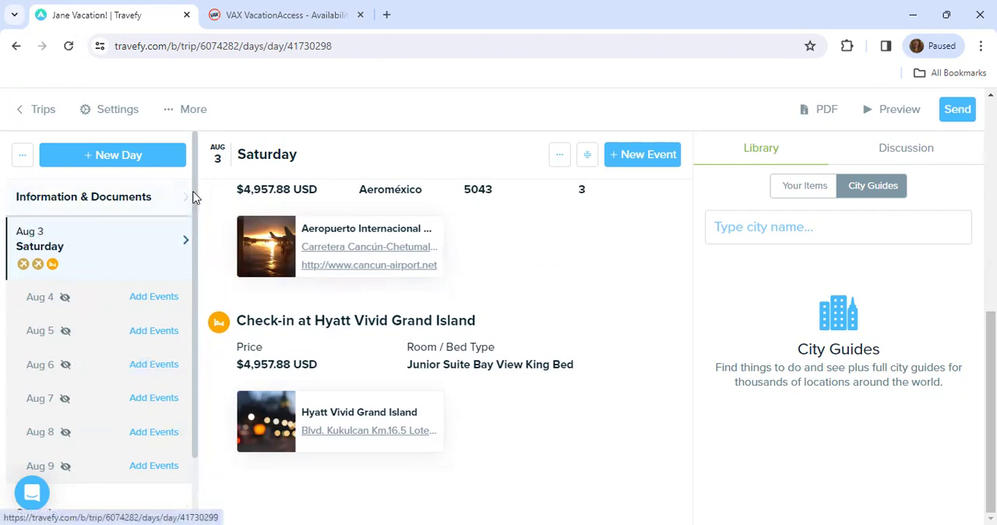
- Open the Aug 10 itinerary day and examine its hotel check-out and return flight events
{"action": "scroll", "coordinate": [183, 304], "scroll_direction": "down", "scroll_amount": 1}
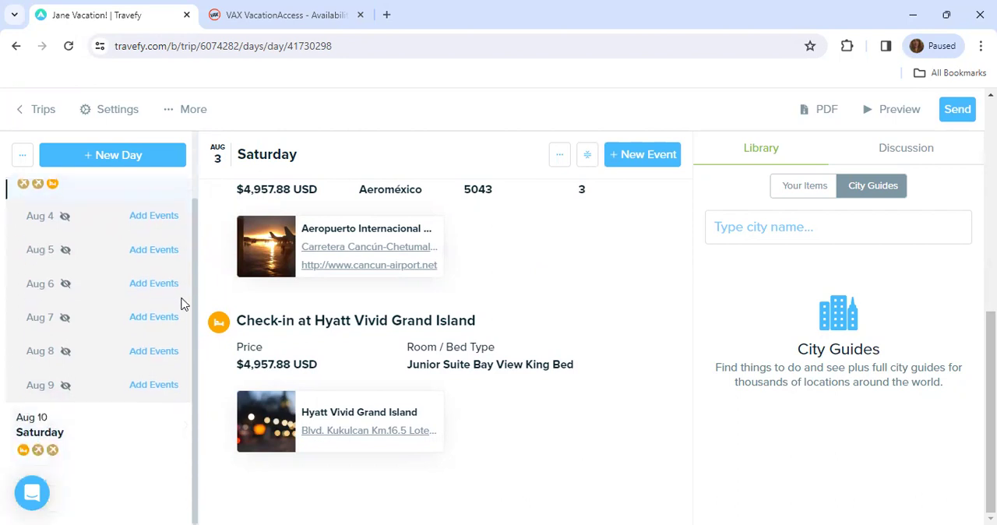
{"action": "left_click", "coordinate": [61, 450]}
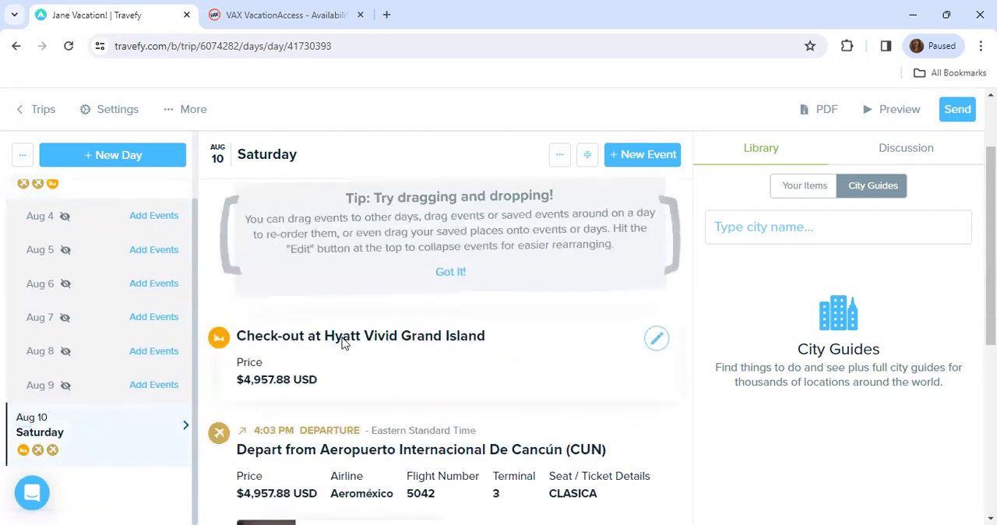
{"action": "mouse_move", "coordinate": [991, 296]}
{"action": "left_mouse_down"}
{"action": "mouse_move", "coordinate": [991, 452]}
{"action": "mouse_move", "coordinate": [991, 284]}
{"action": "left_mouse_up"}
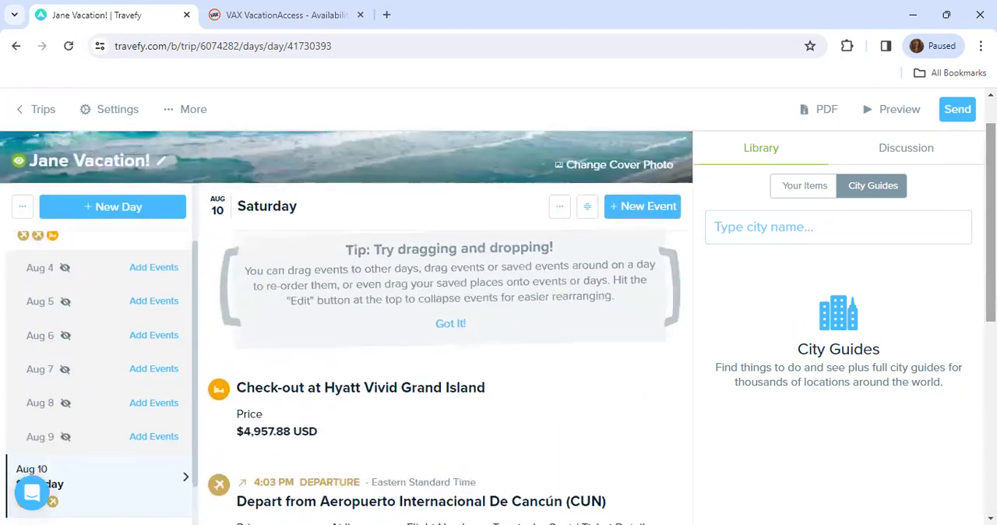
{"action": "scroll", "coordinate": [196, 281], "scroll_direction": "up", "scroll_amount": 2}
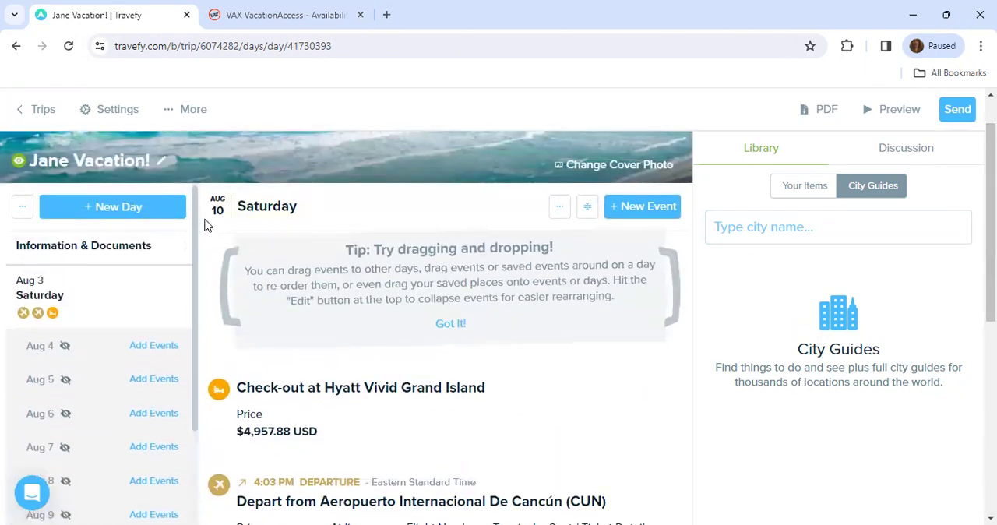
- Return to Aug 3 and open the Hyatt Vivid Grand Island check-in event for editing
{"action": "left_click", "coordinate": [74, 304]}
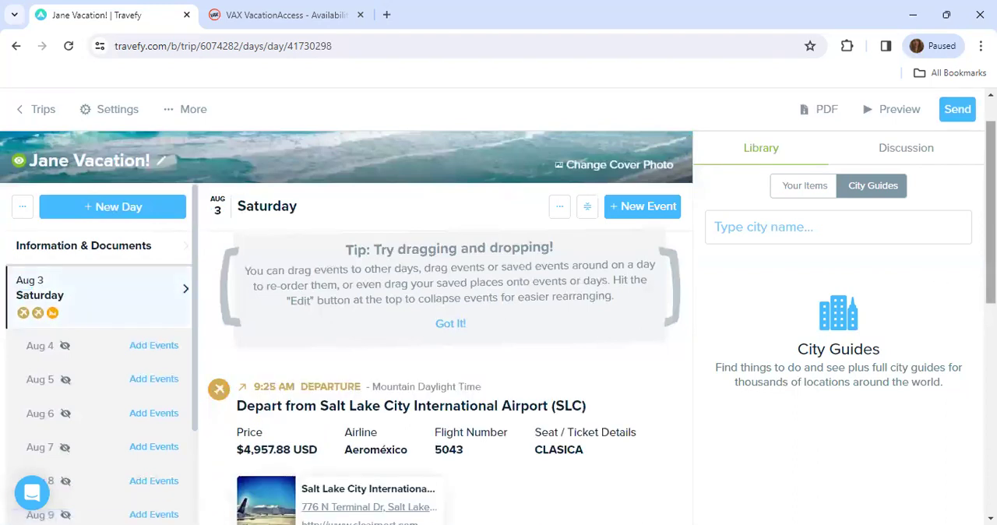
{"action": "left_click_drag", "start_coordinate": [991, 281], "coordinate": [991, 467]}
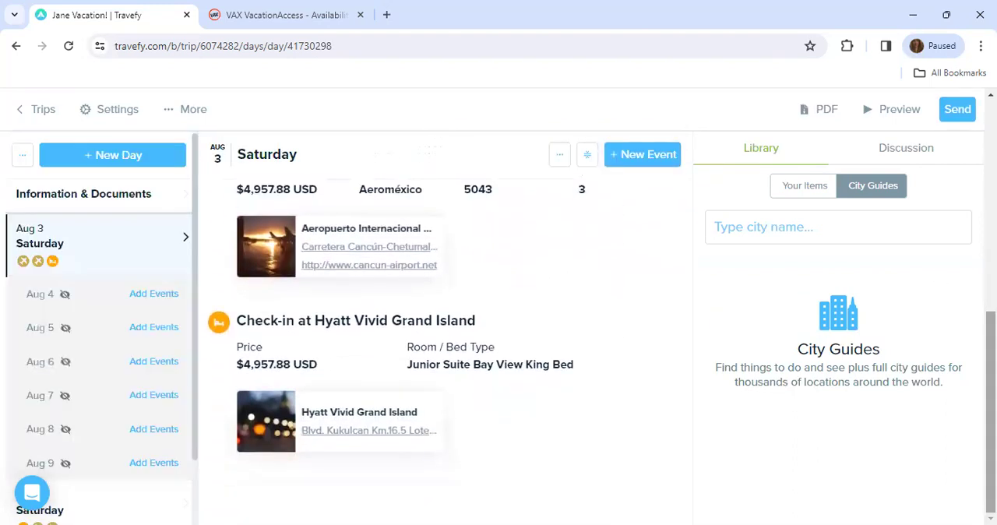
{"action": "left_click", "coordinate": [659, 335]}
{"action": "left_click", "coordinate": [366, 357]}
- Switch to VAX VacationAccess, open the Hyatt Vivid Grand Island hotel details, and expand the full hotel description
{"action": "left_click", "coordinate": [212, 8]}
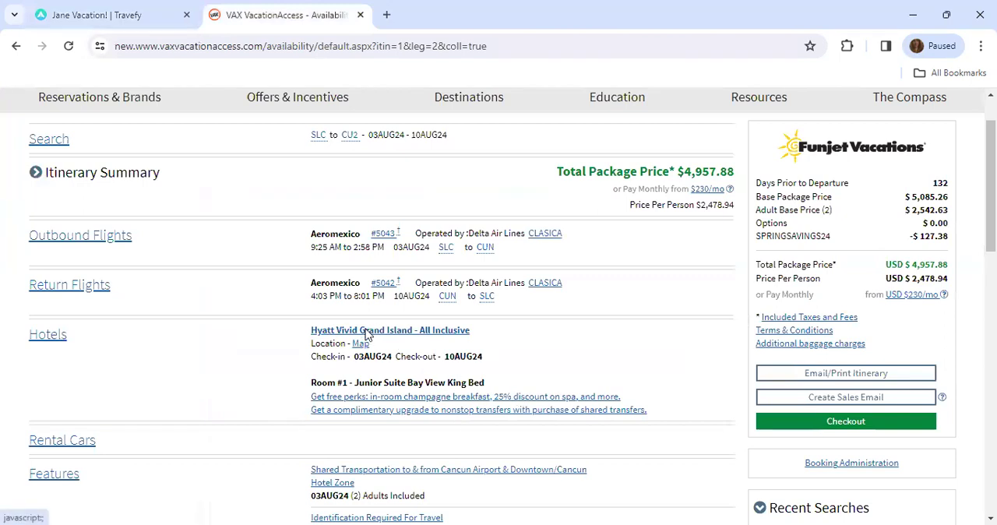
{"action": "left_click", "coordinate": [367, 330]}
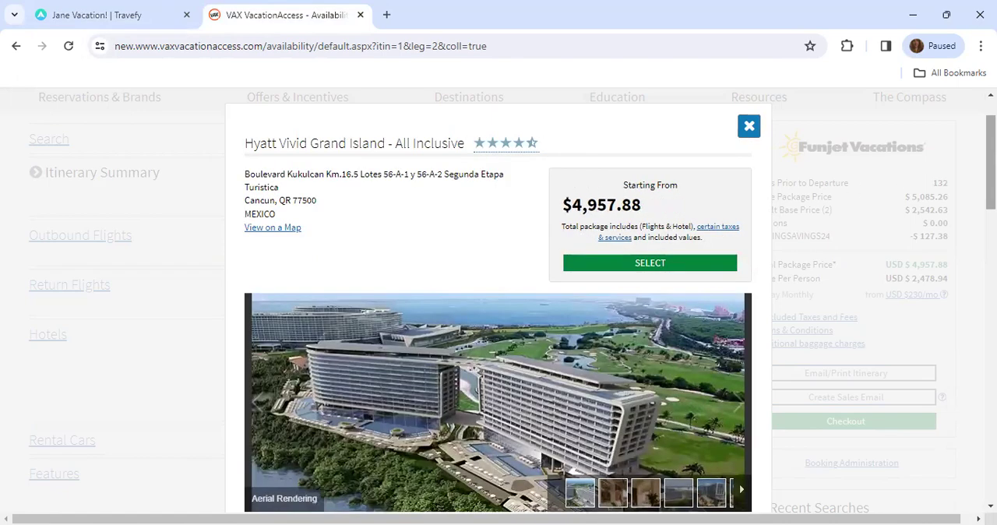
{"action": "scroll", "coordinate": [482, 289], "scroll_direction": "down", "scroll_amount": 6}
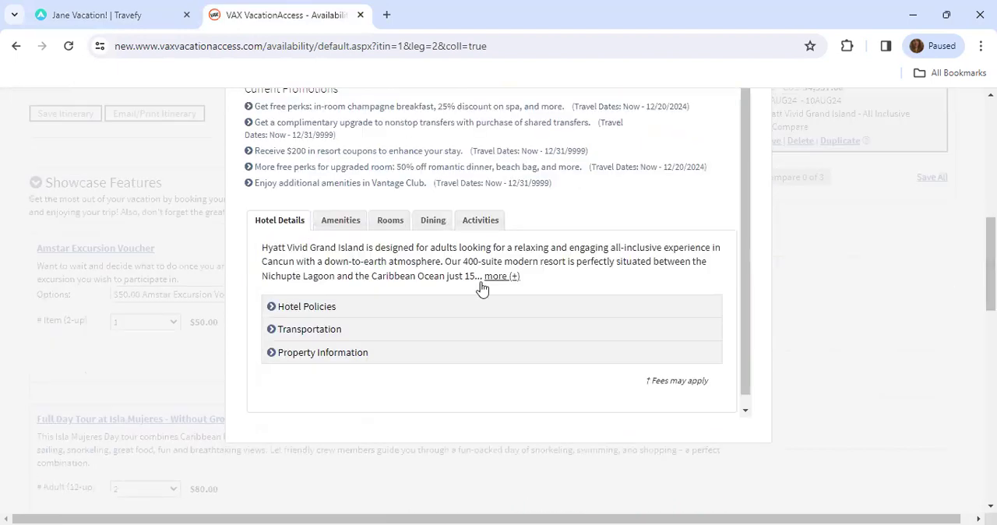
{"action": "left_click", "coordinate": [501, 276]}
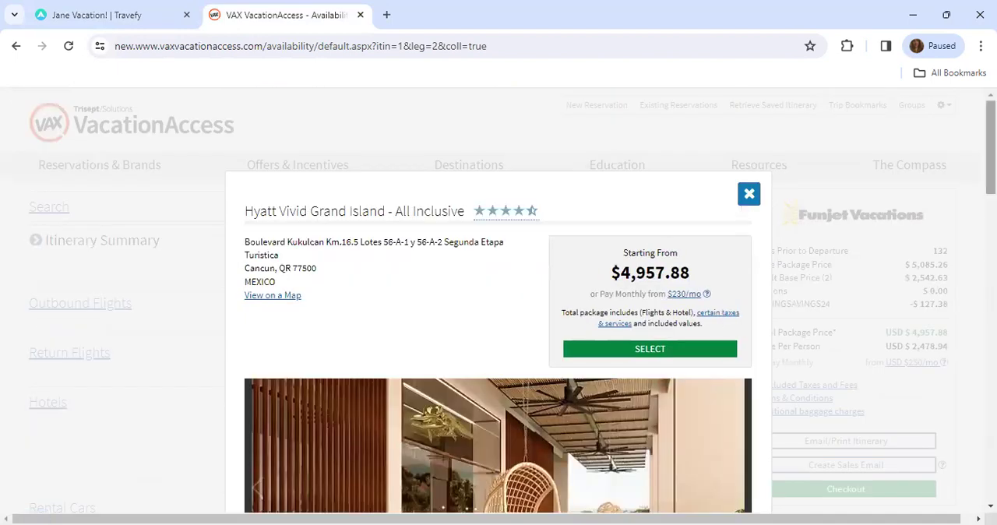
{"action": "scroll", "coordinate": [505, 276], "scroll_direction": "down", "scroll_amount": 3}
{"action": "scroll", "coordinate": [499, 311], "scroll_direction": "down", "scroll_amount": 3}
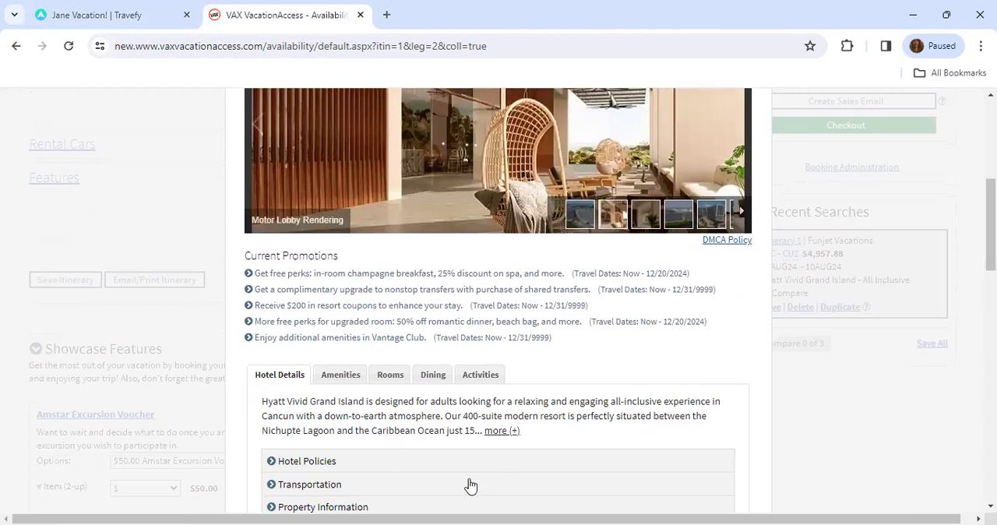
{"action": "left_click", "coordinate": [503, 430]}
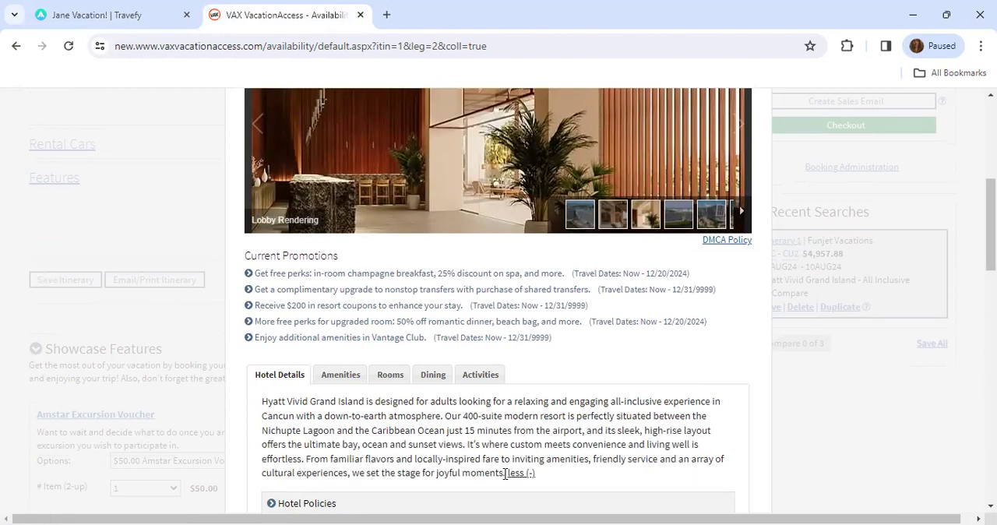
- Copy the full hotel description and paste it into the Notes of the Hyatt Vivid Grand Island check-in event in Travefy
{"action": "left_click_drag", "start_coordinate": [262, 405], "coordinate": [508, 480]}
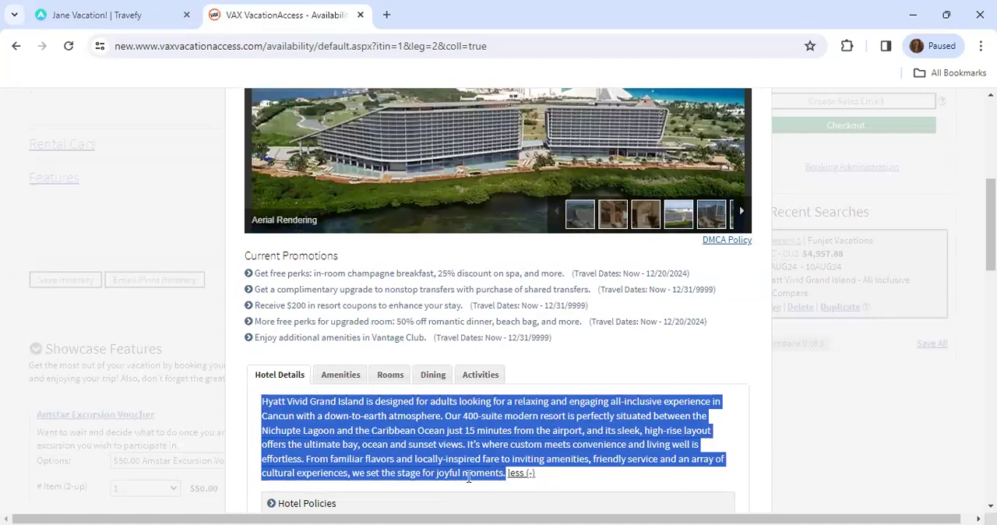
{"action": "right_click", "coordinate": [373, 452]}
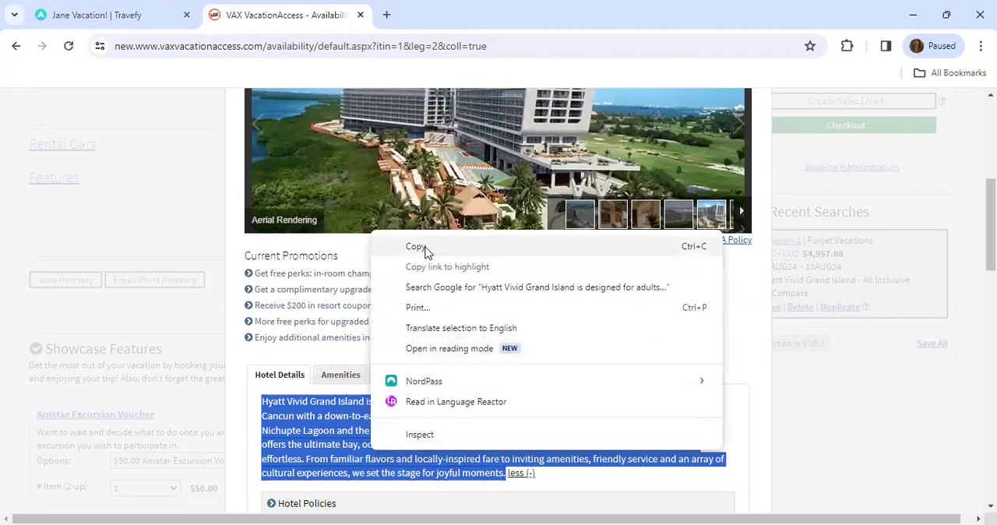
{"action": "left_click", "coordinate": [429, 248]}
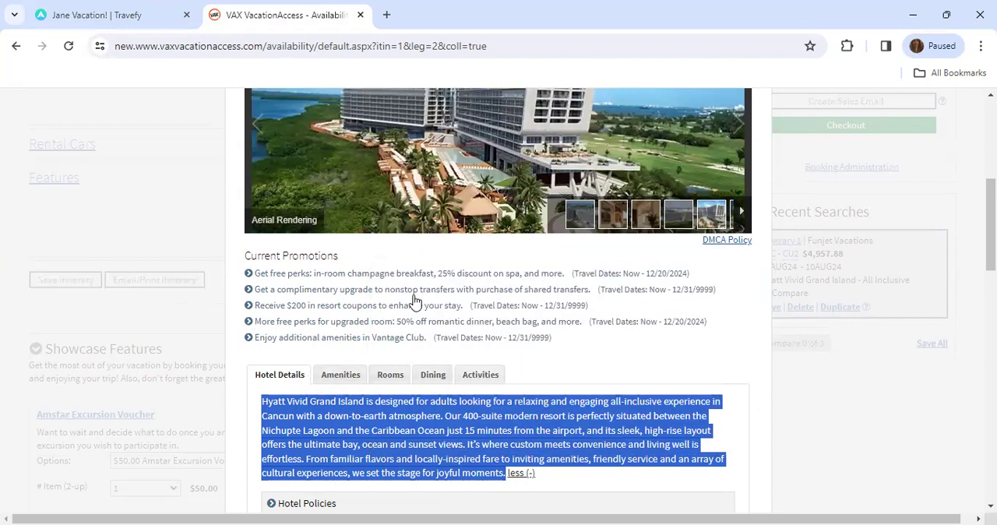
{"action": "left_click", "coordinate": [126, 7]}
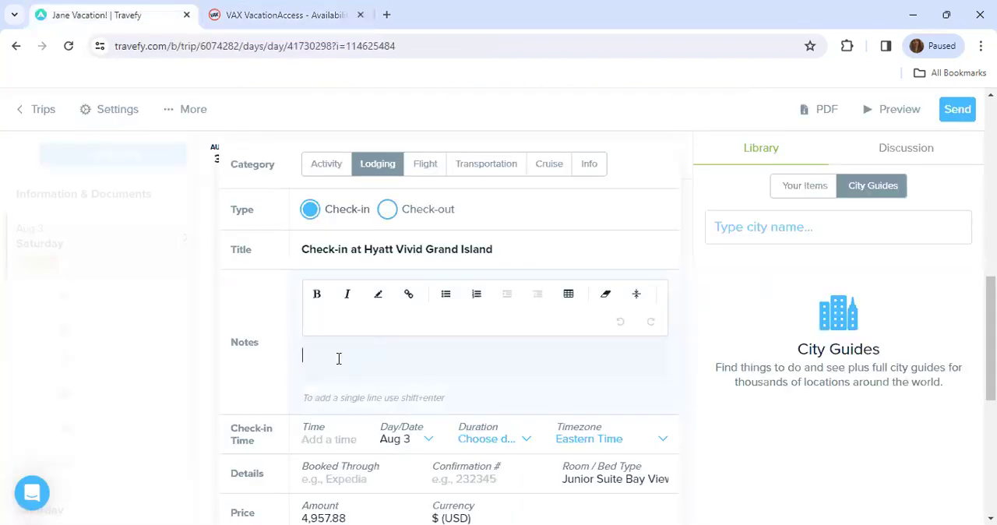
{"action": "right_click", "coordinate": [319, 360]}
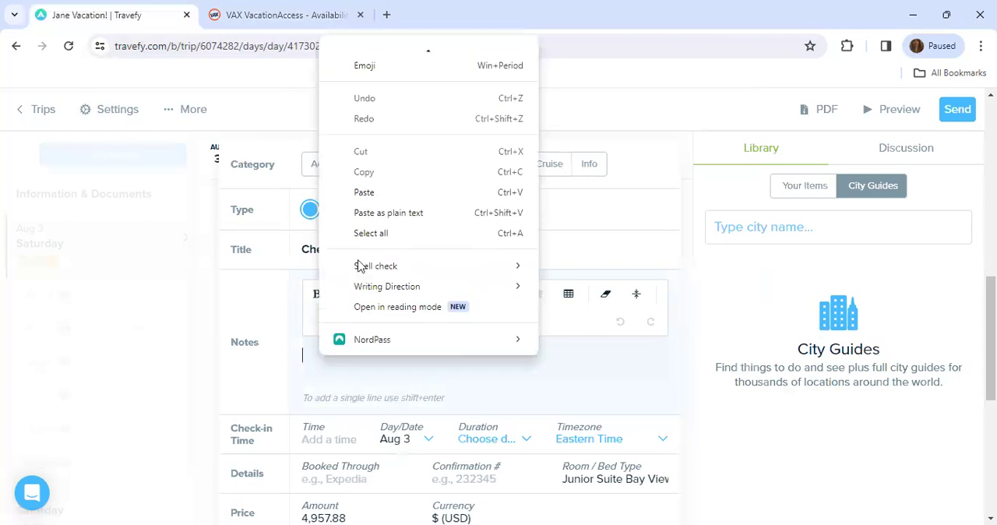
{"action": "left_click", "coordinate": [365, 192]}
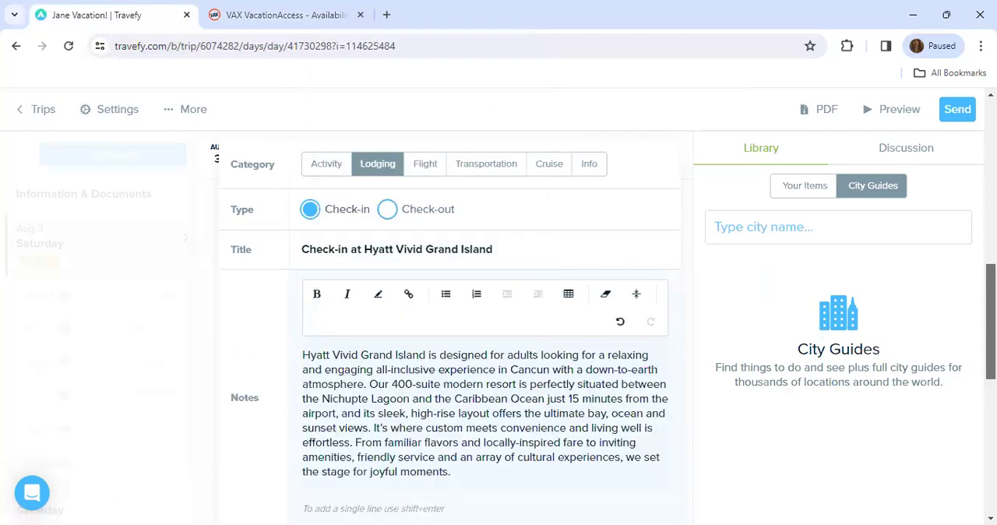
- Start adding multimedia to the check-in event using the option for pasting a copied image
{"action": "scroll", "coordinate": [527, 363], "scroll_direction": "down", "scroll_amount": 3}
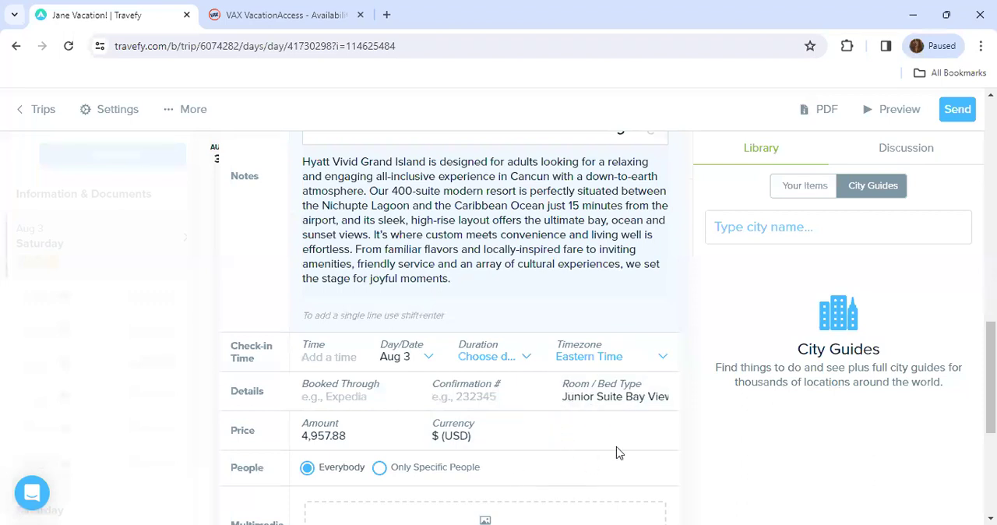
{"action": "left_click_drag", "start_coordinate": [991, 378], "coordinate": [991, 436]}
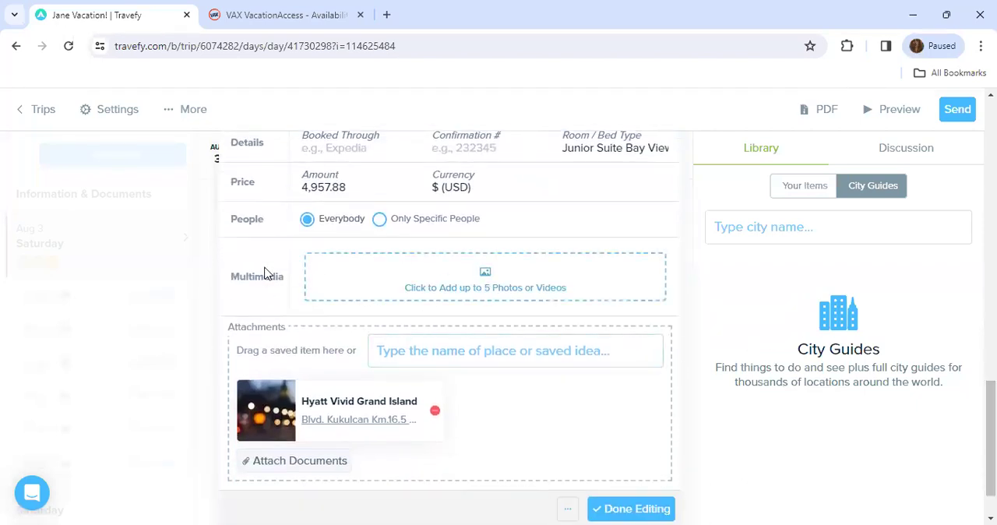
{"action": "left_click", "coordinate": [441, 295]}
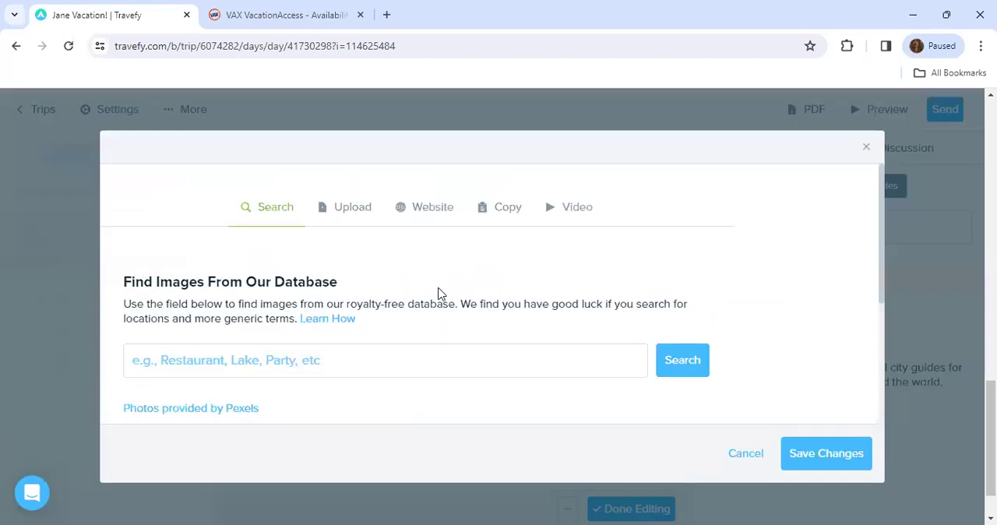
{"action": "left_click", "coordinate": [508, 207]}
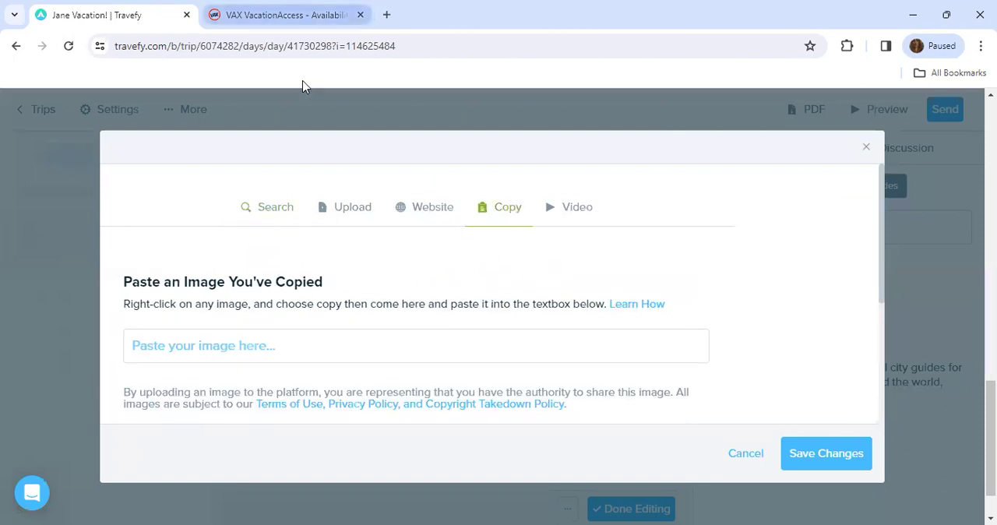
- Switch to VAX VacationAccess and copy the Junior Suite Golf View Double Bed bathroom image from the hotel's photo gallery
{"action": "key", "text": "ctrl+Tab"}
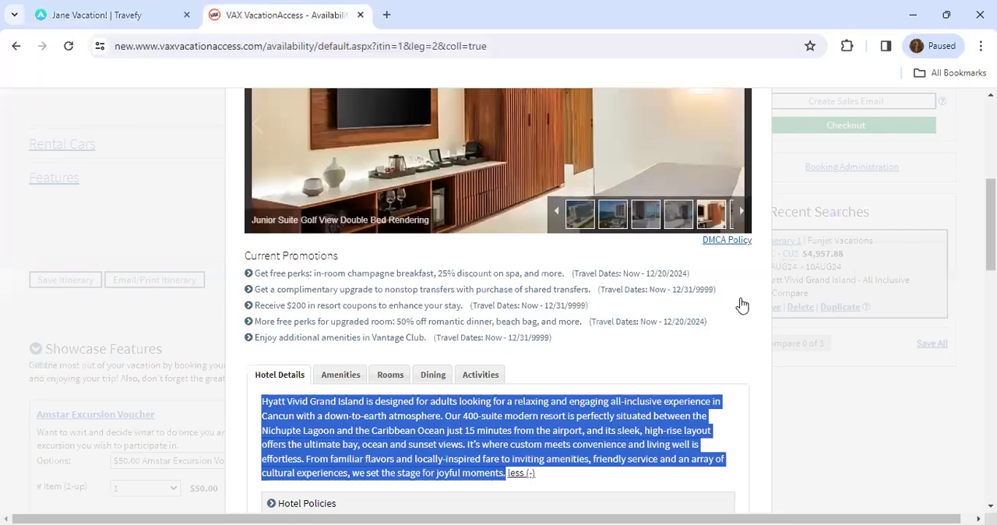
{"action": "scroll", "coordinate": [701, 300], "scroll_direction": "up", "scroll_amount": 2}
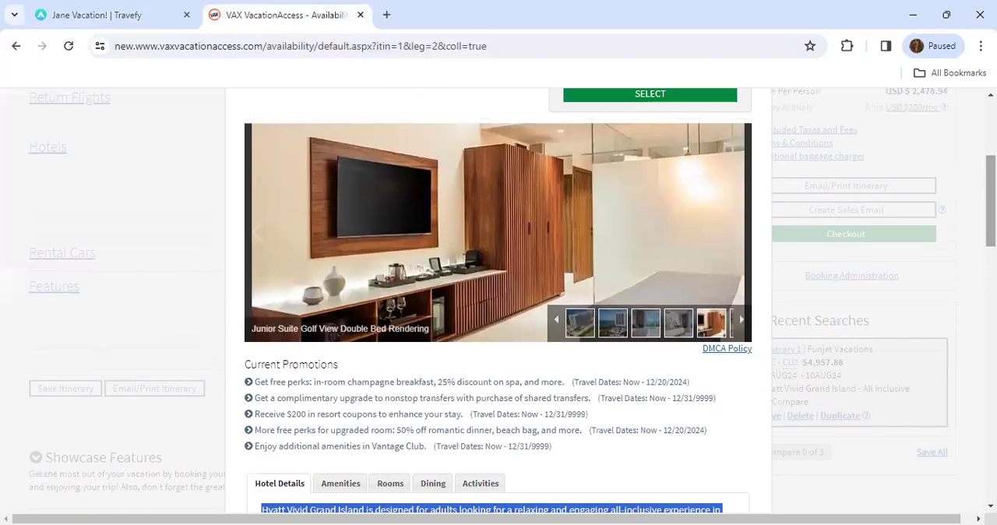
{"action": "left_click", "coordinate": [557, 319]}
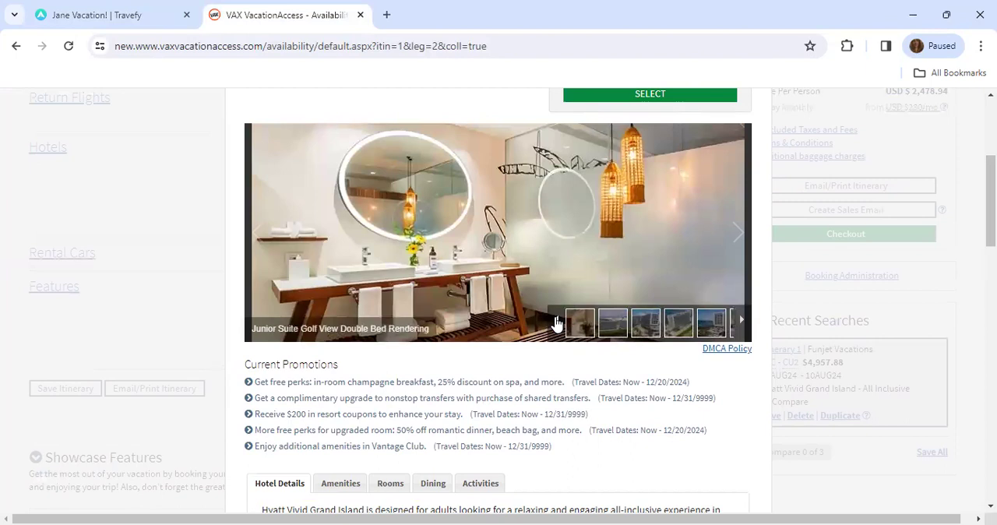
{"action": "right_click", "coordinate": [403, 216]}
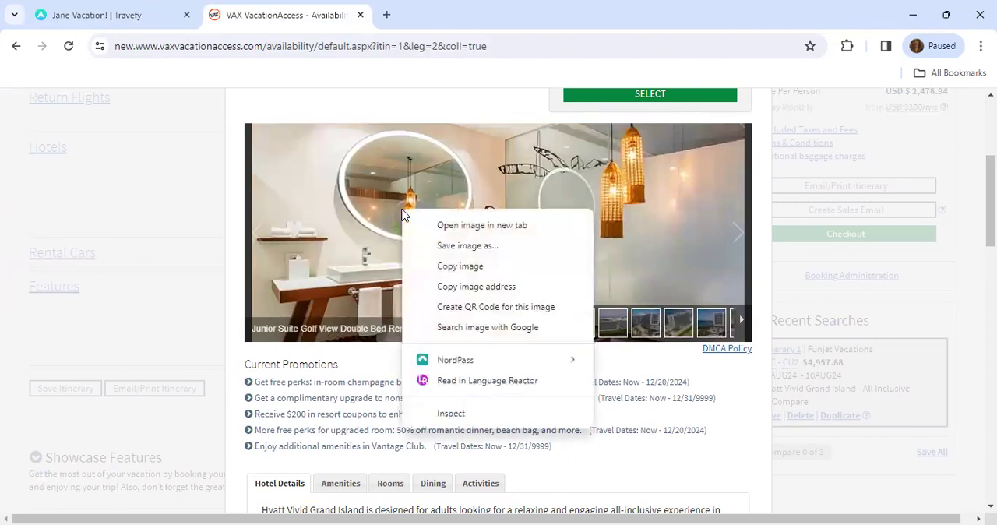
{"action": "left_click", "coordinate": [464, 266]}
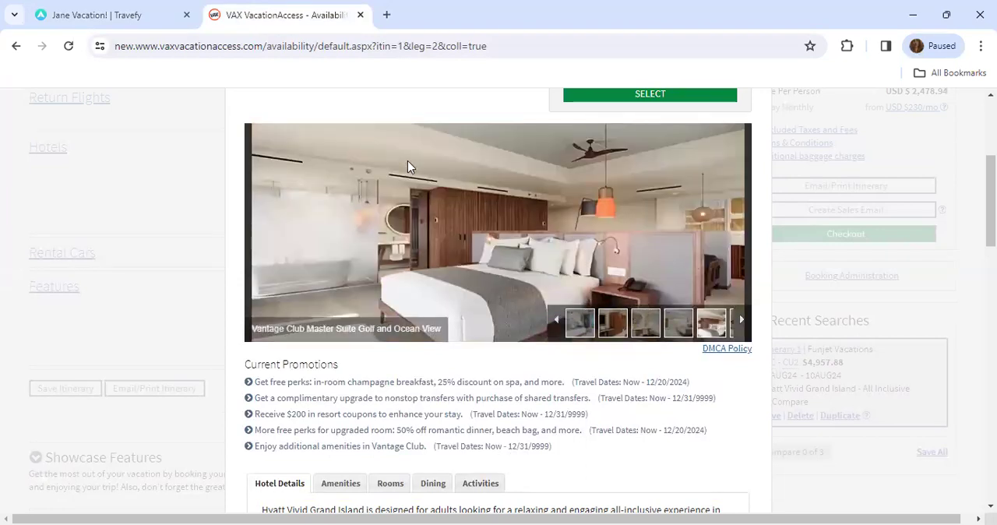
- Paste the copied bathroom image into the check-in event's multimedia in Travefy, save it, and finish editing the event
{"action": "left_click", "coordinate": [113, 7]}
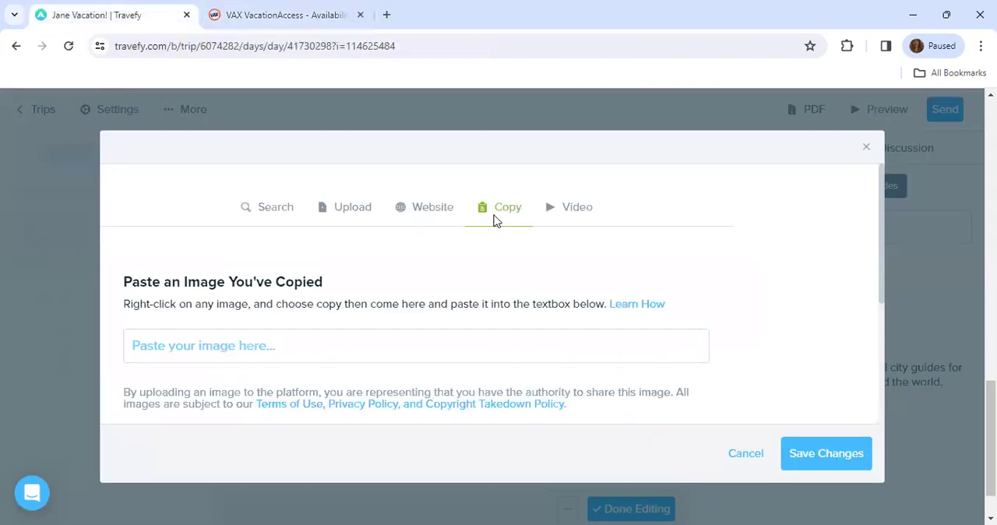
{"action": "left_click", "coordinate": [255, 349]}
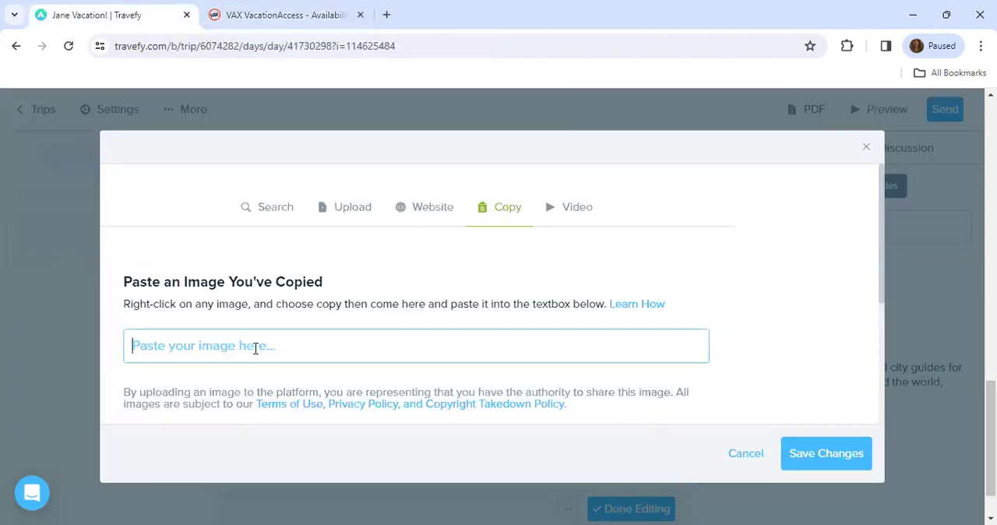
{"action": "right_click", "coordinate": [255, 349]}
{"action": "left_click", "coordinate": [314, 181]}
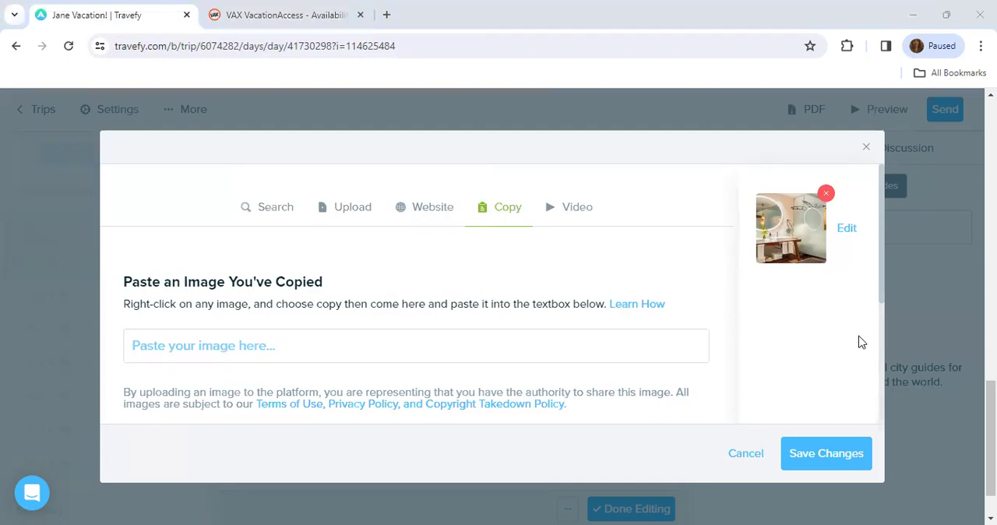
{"action": "left_click", "coordinate": [834, 458]}
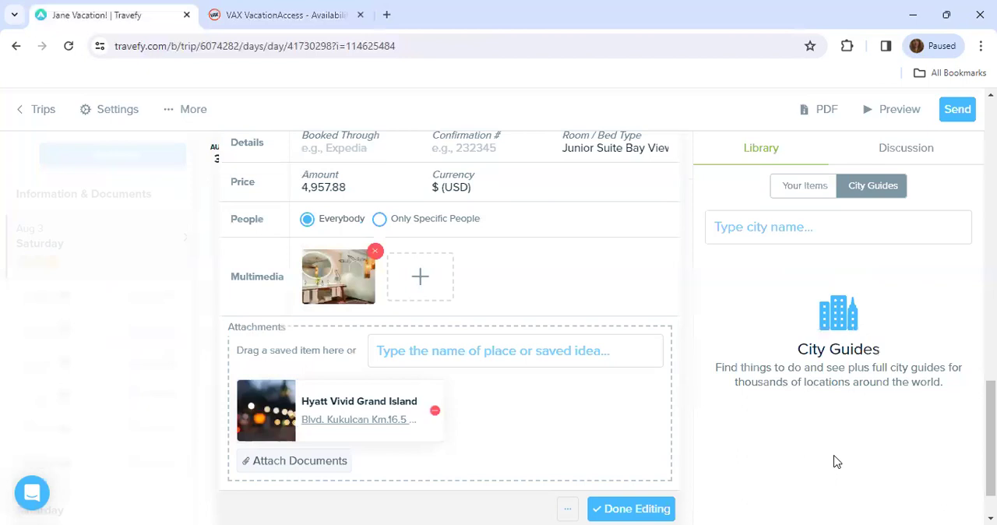
{"action": "left_click", "coordinate": [634, 509]}
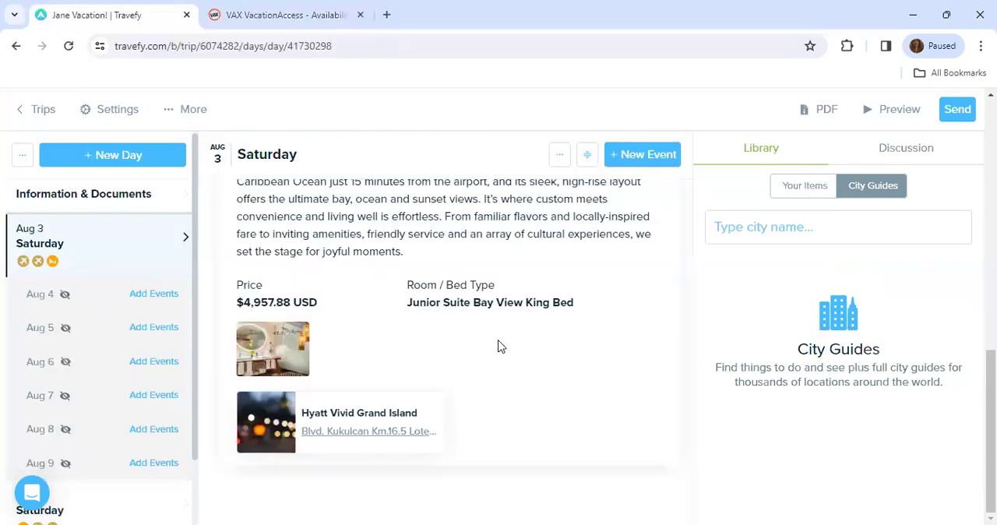
- Look over the updated Aug 3 events, then search the city guides for "cancun" and load the Cancún guide
{"action": "scroll", "coordinate": [501, 346], "scroll_direction": "up", "scroll_amount": 5}
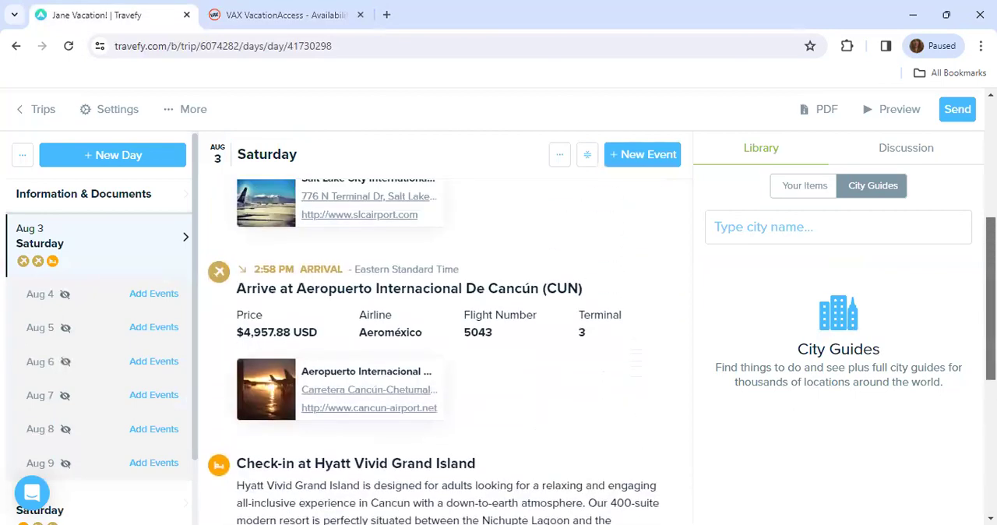
{"action": "scroll", "coordinate": [501, 346], "scroll_direction": "up", "scroll_amount": 3}
{"action": "scroll", "coordinate": [446, 342], "scroll_direction": "down", "scroll_amount": 5}
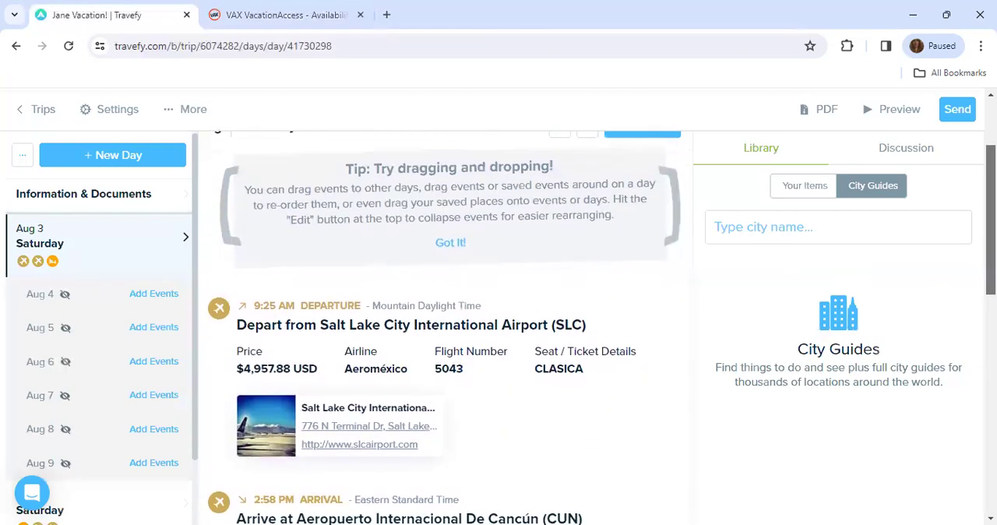
{"action": "scroll", "coordinate": [446, 343], "scroll_direction": "up", "scroll_amount": 2}
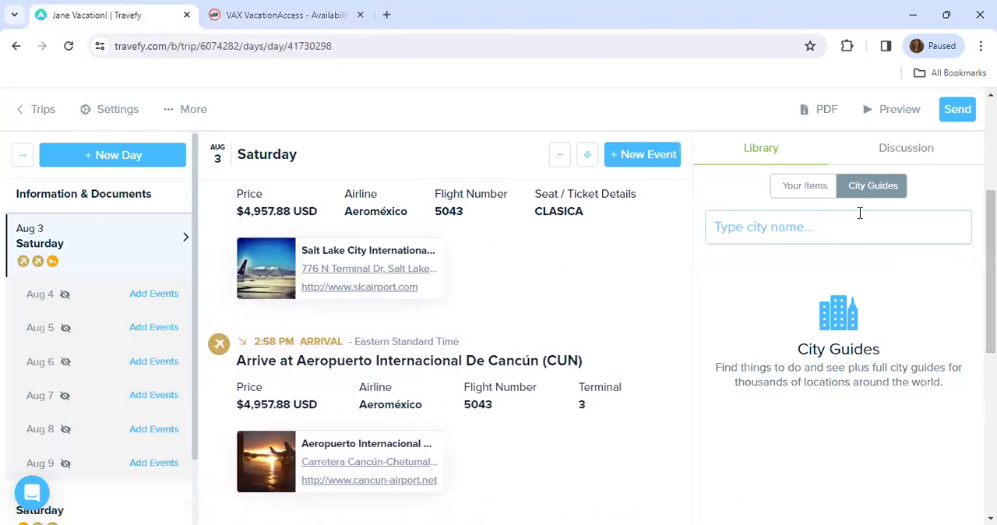
{"action": "left_click", "coordinate": [796, 236]}
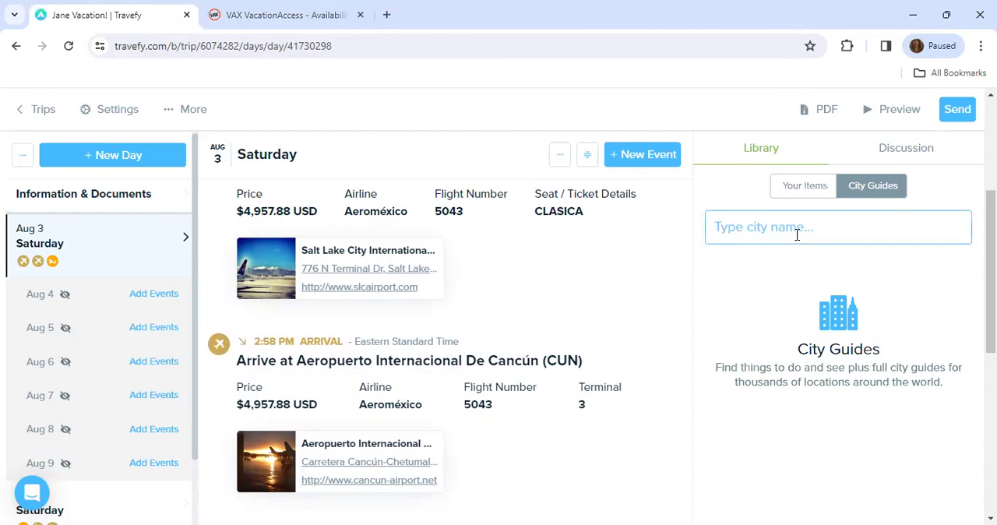
{"action": "type", "text": "cancun"}
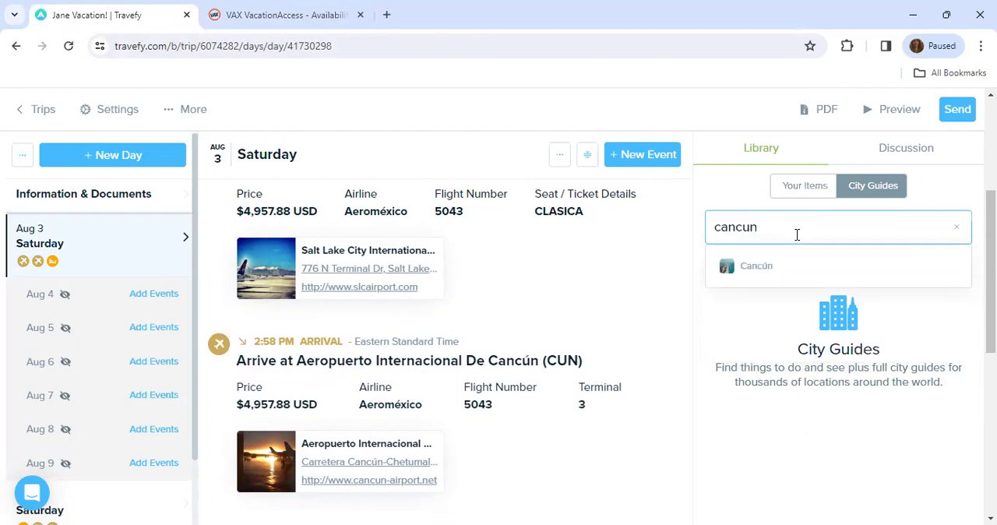
{"action": "left_click", "coordinate": [768, 274]}
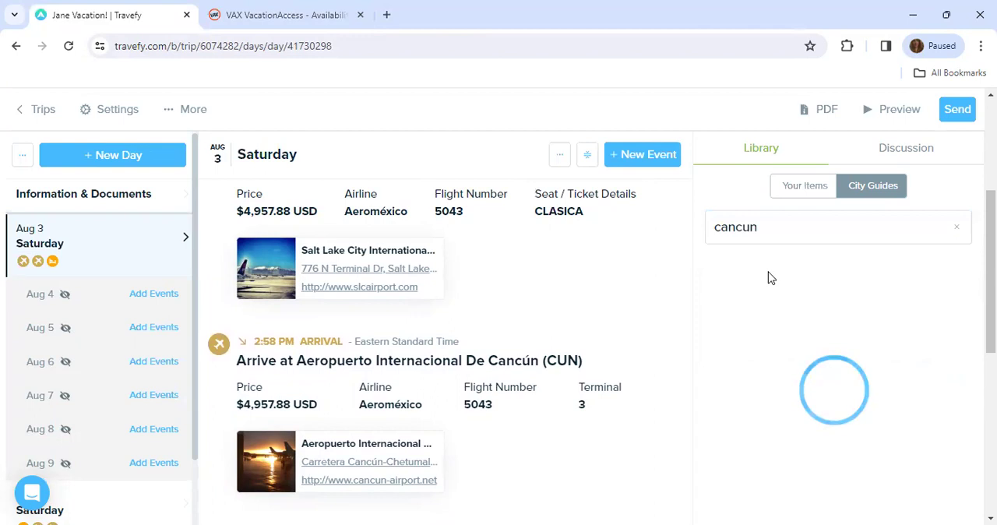
- Look through the Aug 3 events and the Cancún guide's sections and individual attractions
{"action": "left_click_drag", "start_coordinate": [991, 271], "coordinate": [991, 326]}
{"action": "left_click_drag", "start_coordinate": [881, 317], "coordinate": [814, 302]}
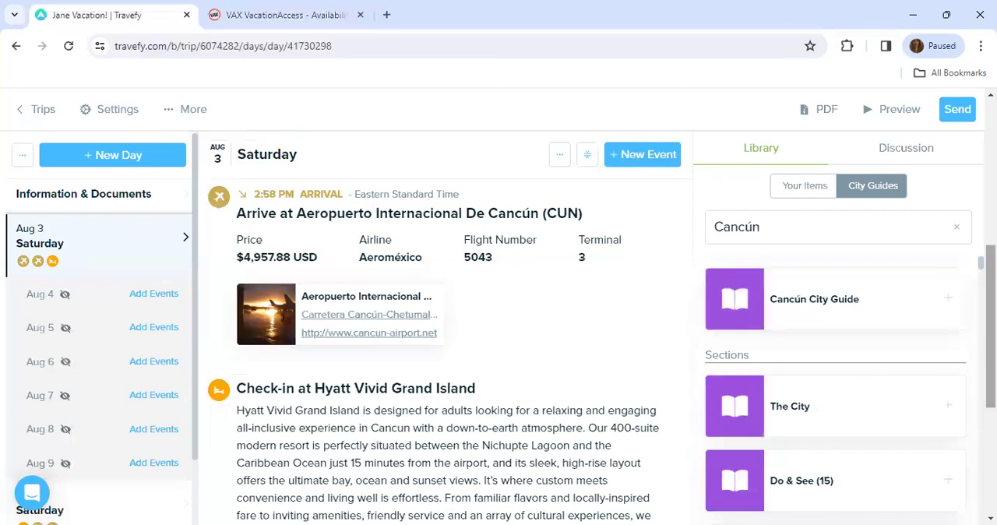
{"action": "scroll", "coordinate": [448, 350], "scroll_direction": "down", "scroll_amount": 2}
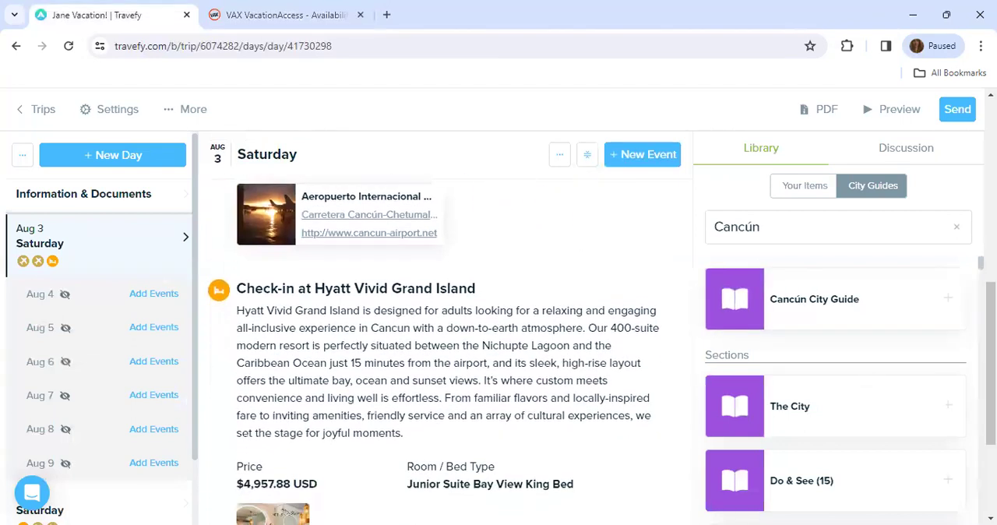
{"action": "scroll", "coordinate": [865, 327], "scroll_direction": "down", "scroll_amount": 2}
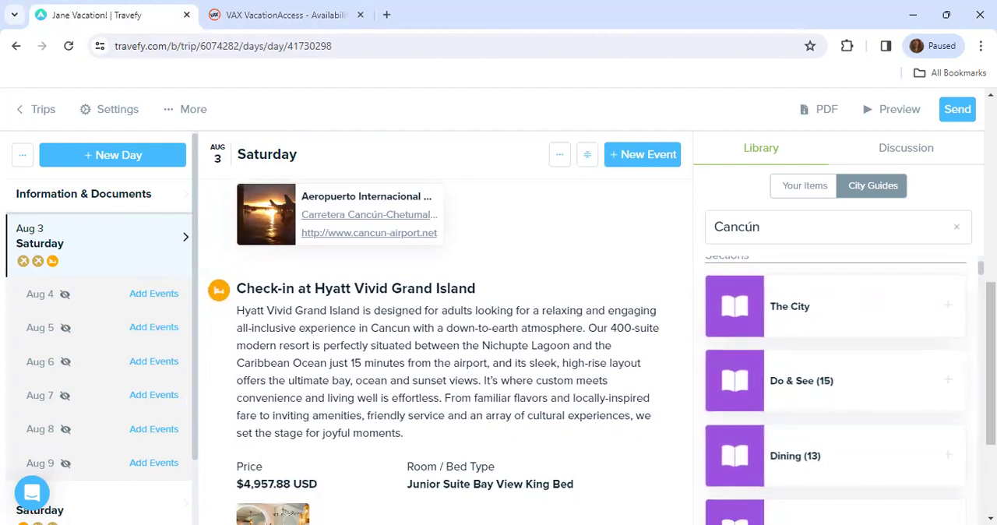
{"action": "scroll", "coordinate": [835, 390], "scroll_direction": "down", "scroll_amount": 3}
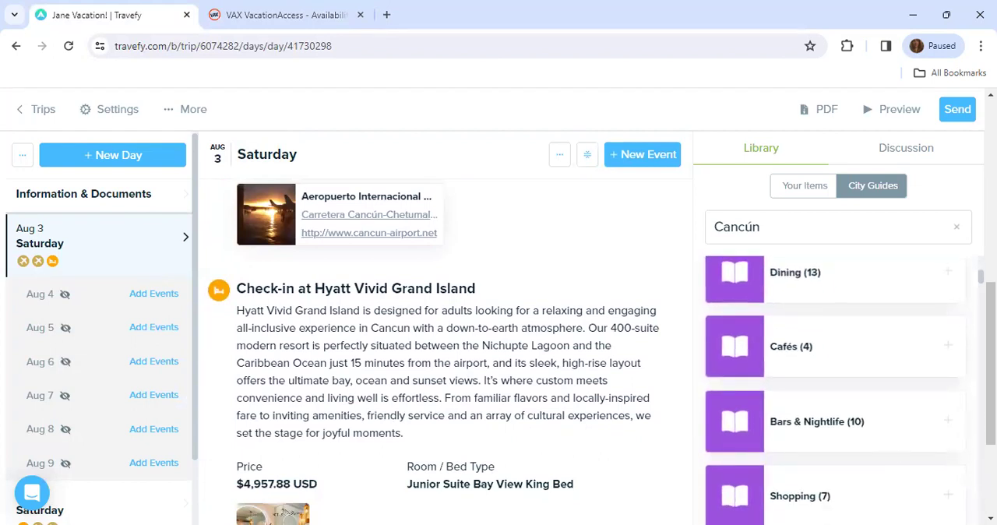
{"action": "scroll", "coordinate": [835, 389], "scroll_direction": "down", "scroll_amount": 7}
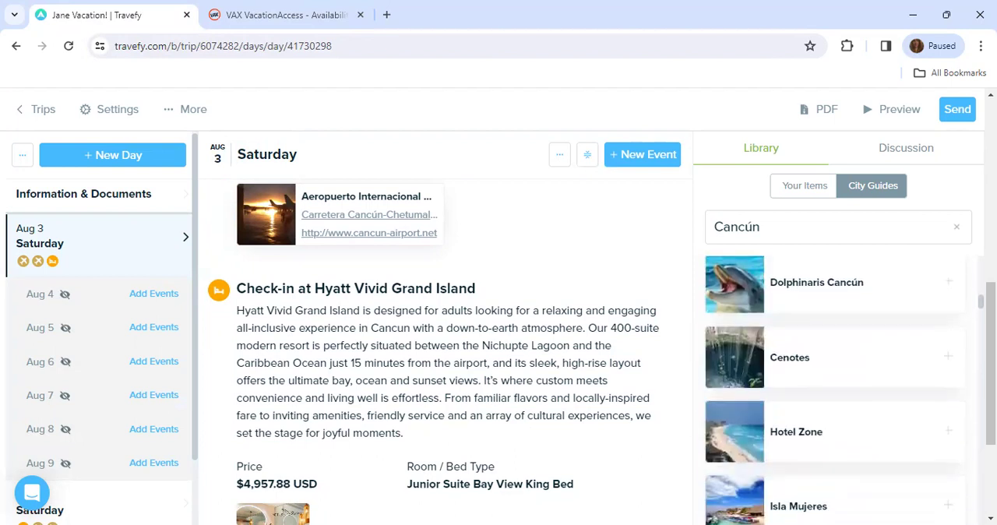
{"action": "scroll", "coordinate": [836, 390], "scroll_direction": "up", "scroll_amount": 10}
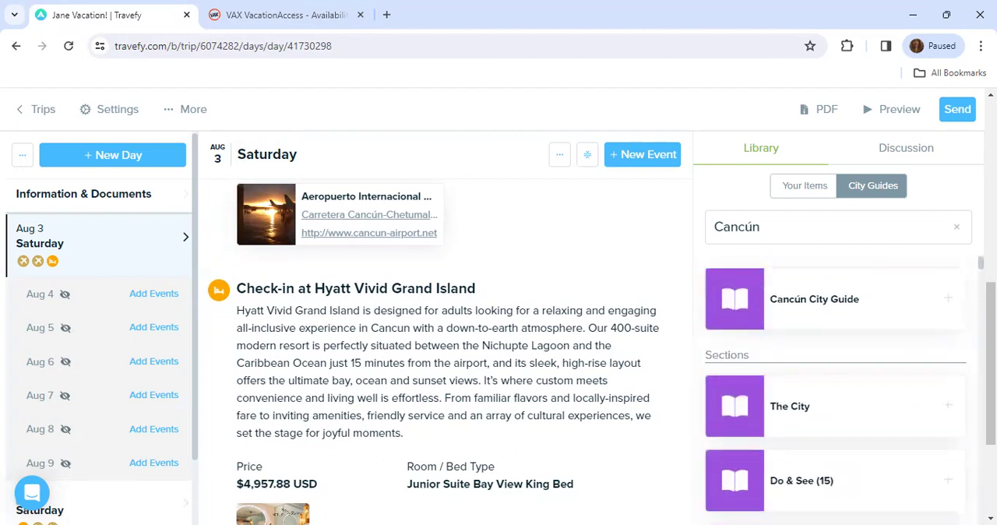
- Move the Information & Documents section below the Aug 10 day and check the new order of the trip
{"action": "left_click", "coordinate": [98, 507]}
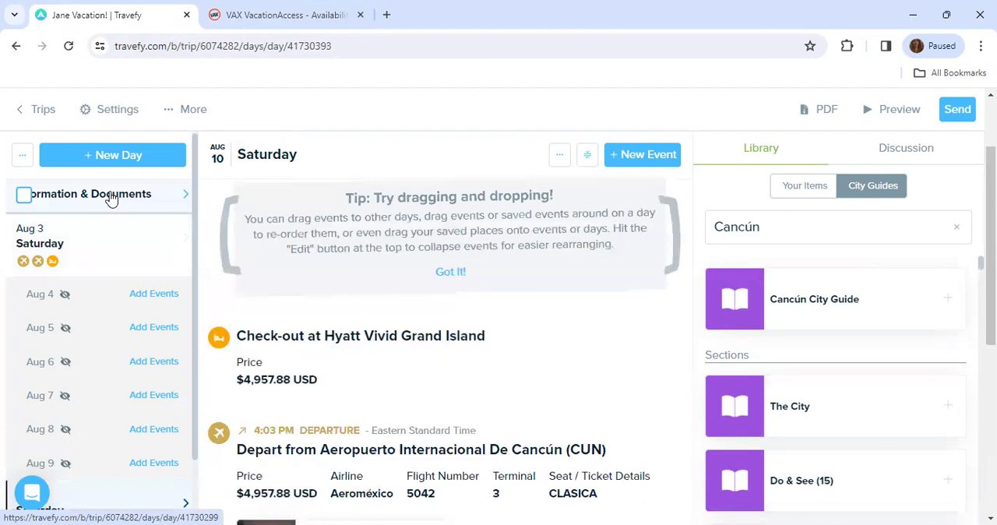
{"action": "left_click_drag", "start_coordinate": [112, 201], "coordinate": [14, 411]}
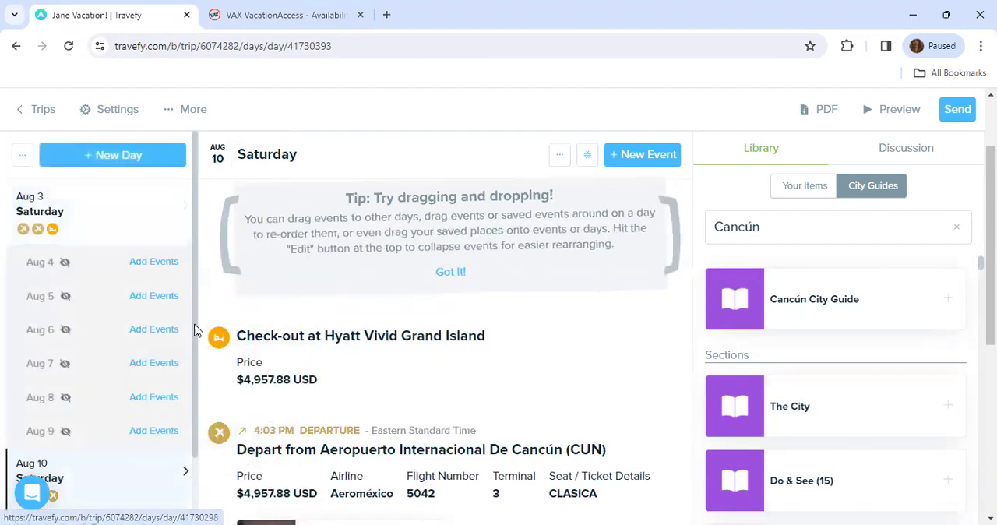
{"action": "scroll", "coordinate": [185, 394], "scroll_direction": "down", "scroll_amount": 1}
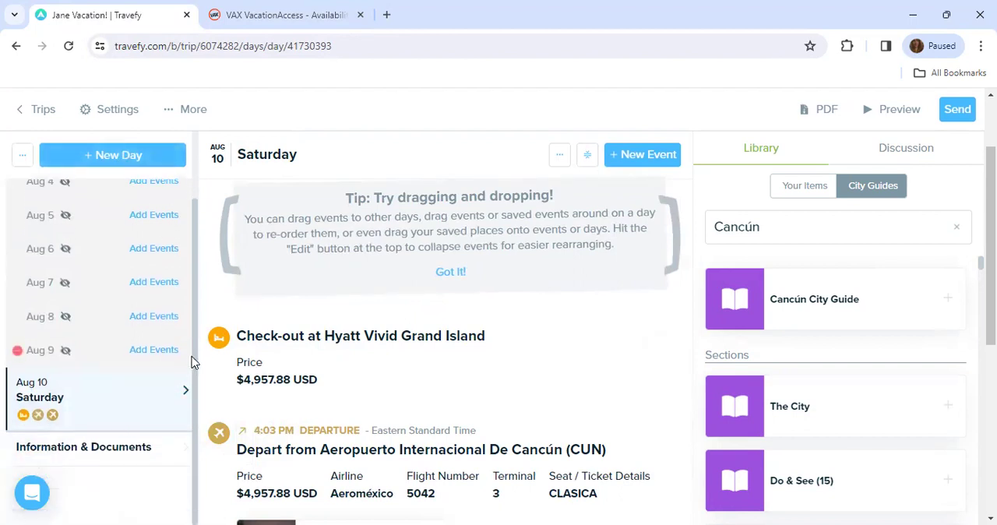
{"action": "scroll", "coordinate": [195, 327], "scroll_direction": "up", "scroll_amount": 1}
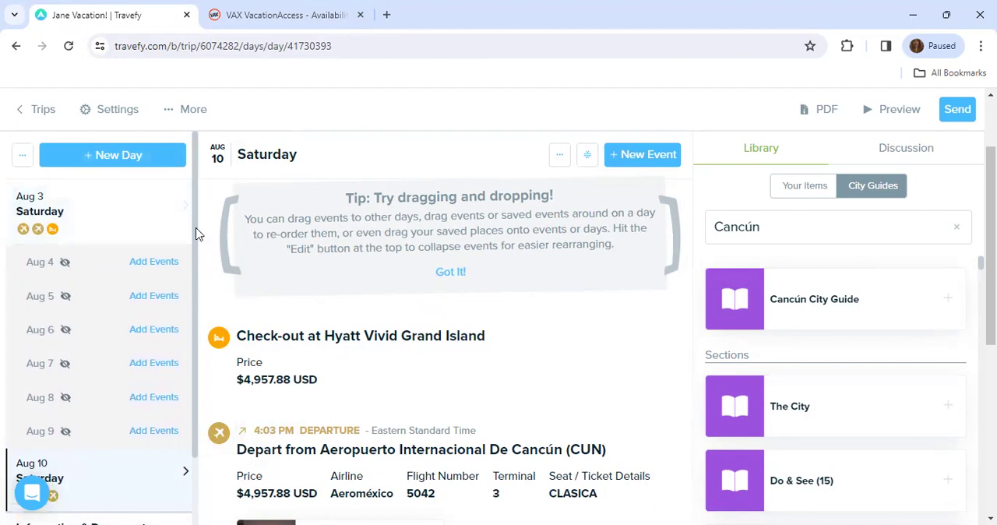
{"action": "scroll", "coordinate": [192, 327], "scroll_direction": "down", "scroll_amount": 1}
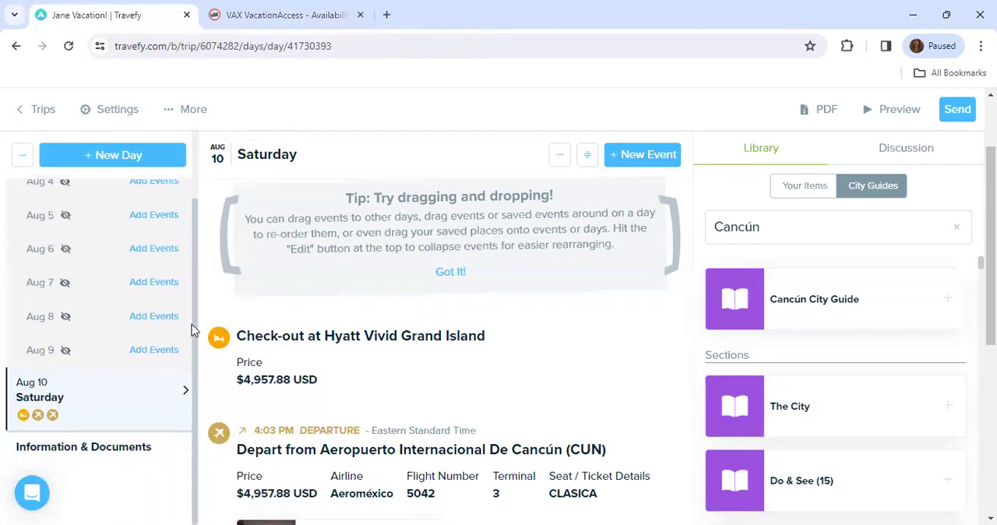
- Add the full Cancún City Guide to the Information & Documents section and look over the added items
{"action": "left_click", "coordinate": [87, 464]}
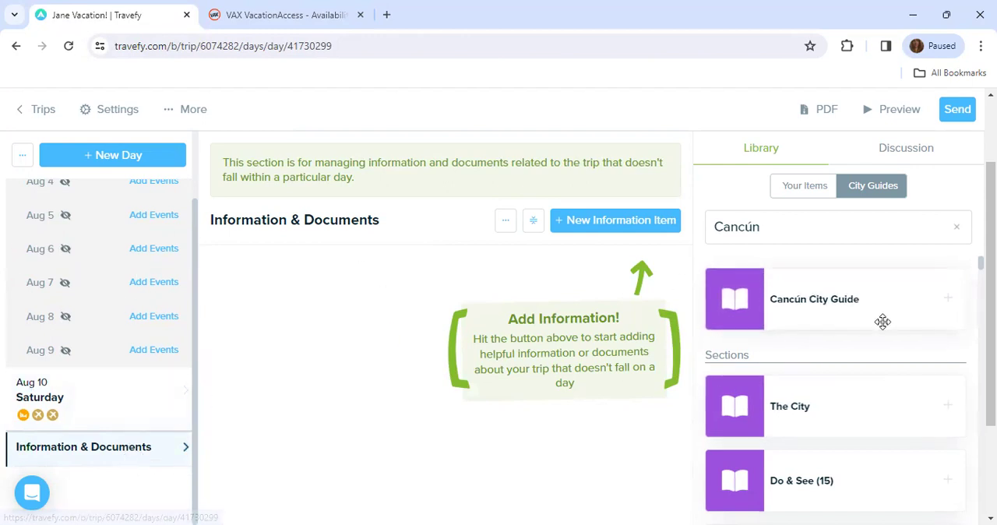
{"action": "left_click", "coordinate": [949, 300]}
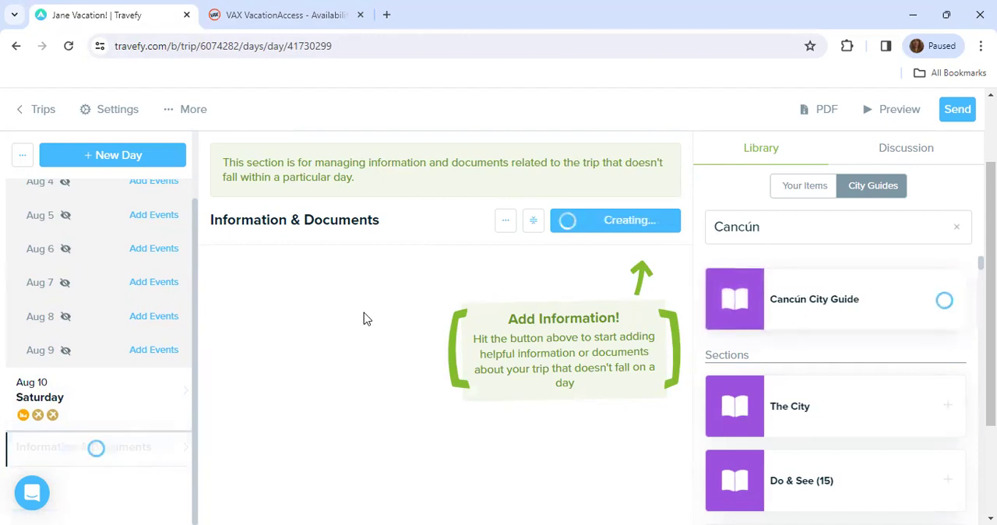
{"action": "left_click_drag", "start_coordinate": [991, 130], "coordinate": [991, 434]}
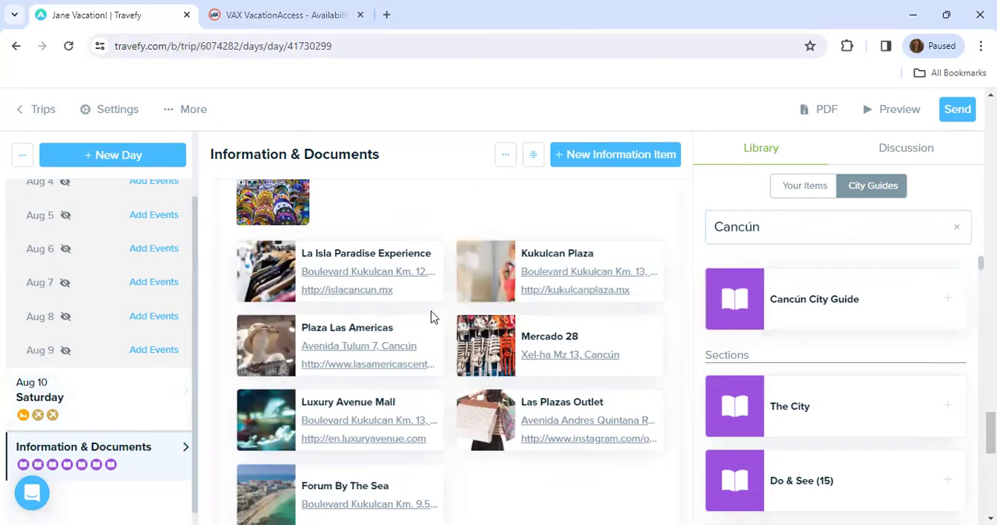
- Open the trip's discussion and try starting a message, clearing the draft without sending it
{"action": "left_click", "coordinate": [914, 158]}
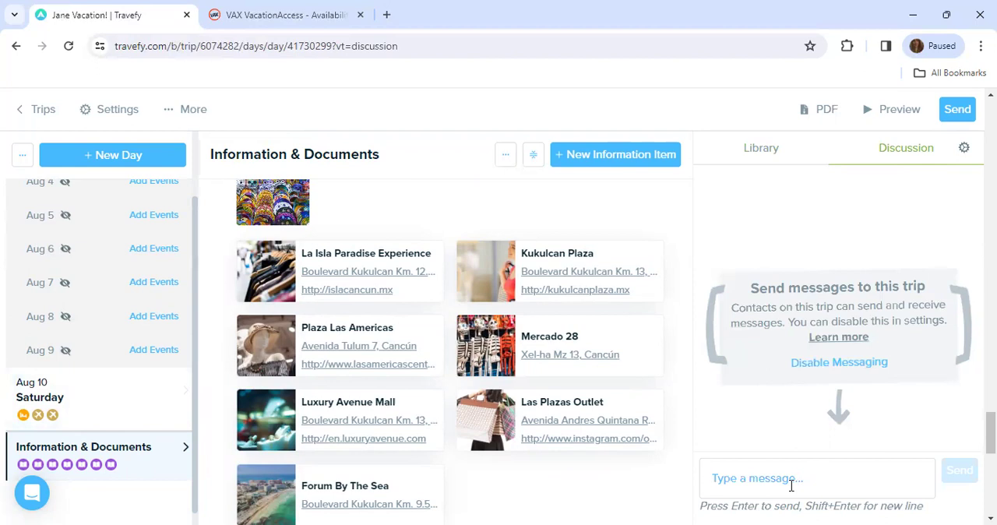
{"action": "type", "text": "hi"}
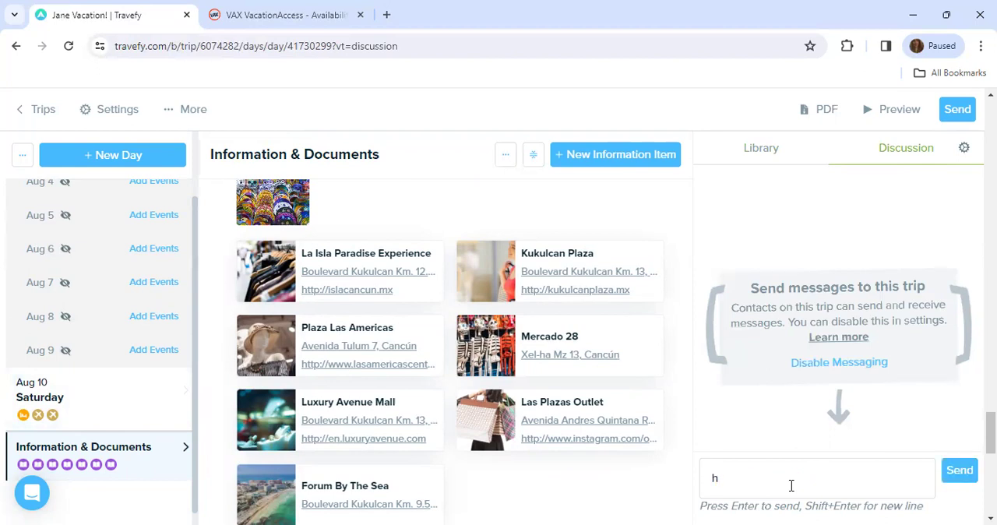
{"action": "key", "text": "BackSpace"}
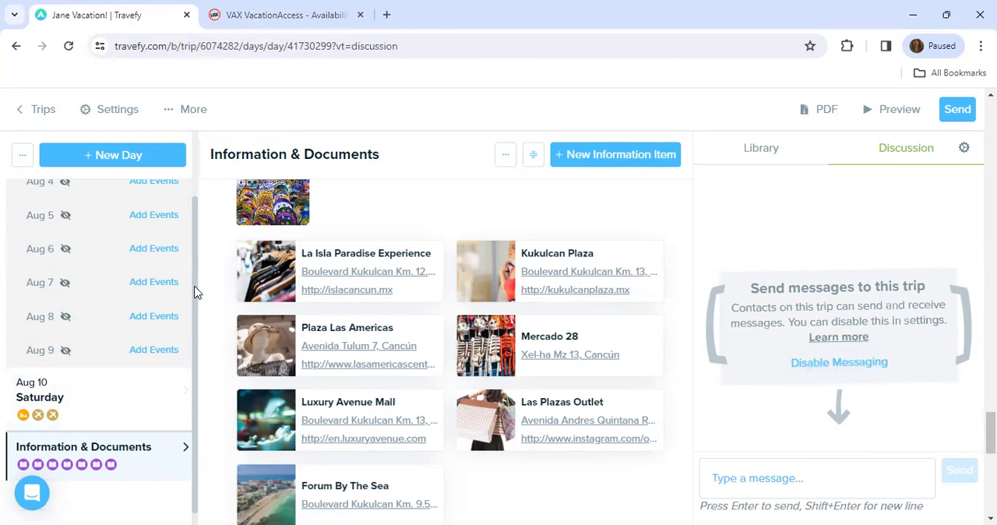
- Preview the trip as clients see it, look over the cover and Aug 3 departure details, and close the preview
{"action": "scroll", "coordinate": [189, 223], "scroll_direction": "up", "scroll_amount": 2}
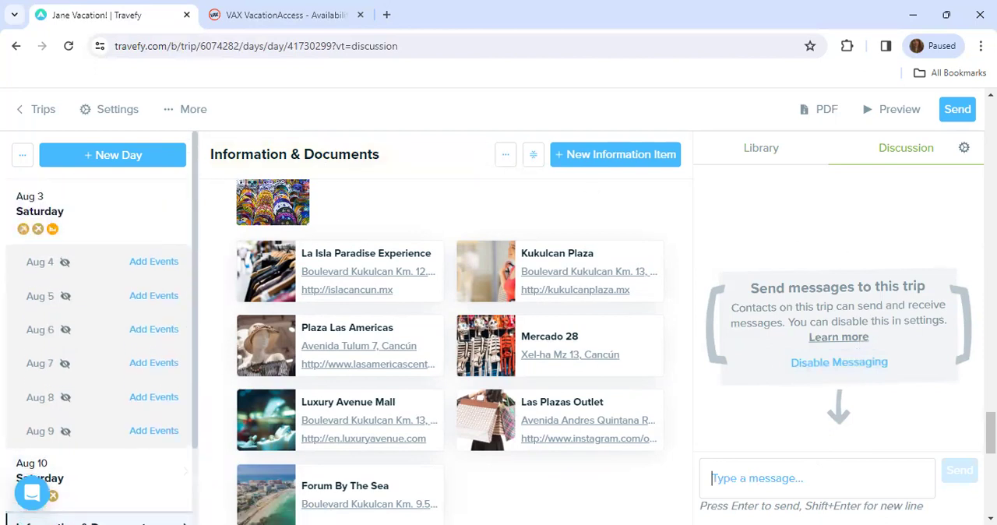
{"action": "left_click_drag", "start_coordinate": [991, 433], "coordinate": [991, 117]}
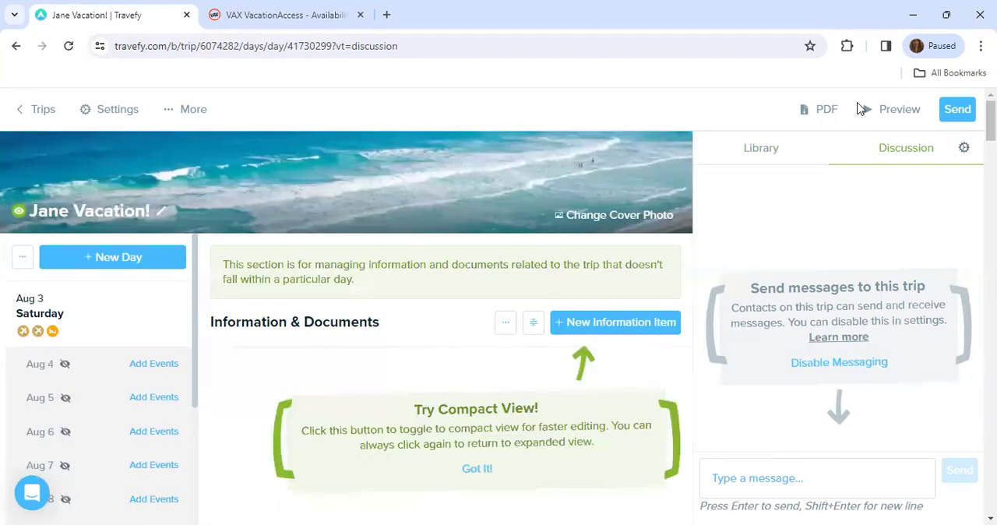
{"action": "left_click", "coordinate": [910, 118]}
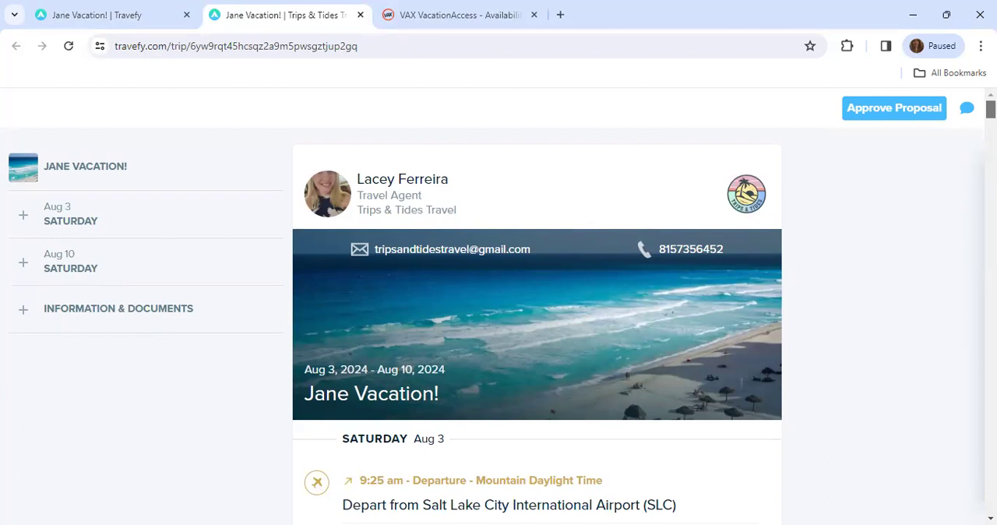
{"action": "scroll", "coordinate": [584, 311], "scroll_direction": "down", "scroll_amount": 2}
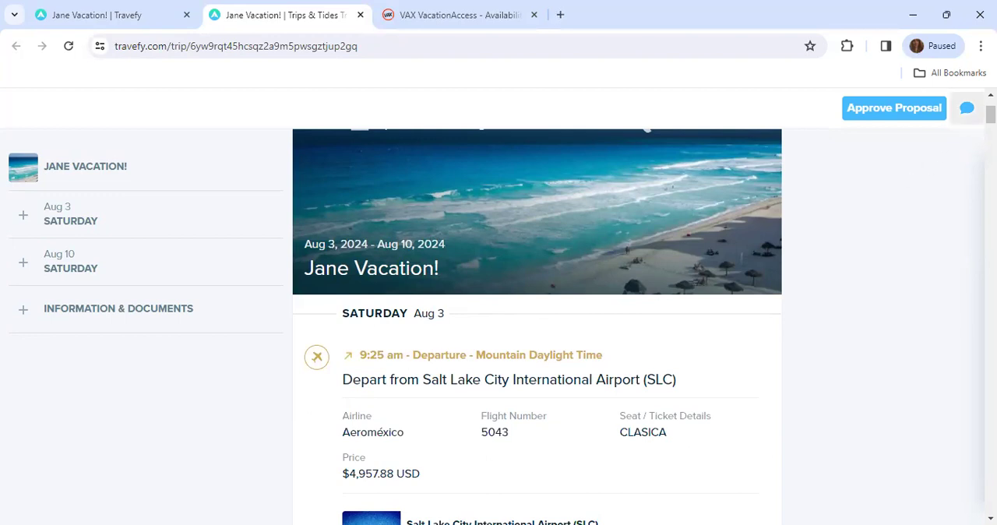
{"action": "mouse_move", "coordinate": [991, 114]}
{"action": "left_mouse_down"}
{"action": "mouse_move", "coordinate": [991, 454]}
{"action": "mouse_move", "coordinate": [991, 118]}
{"action": "left_mouse_up"}
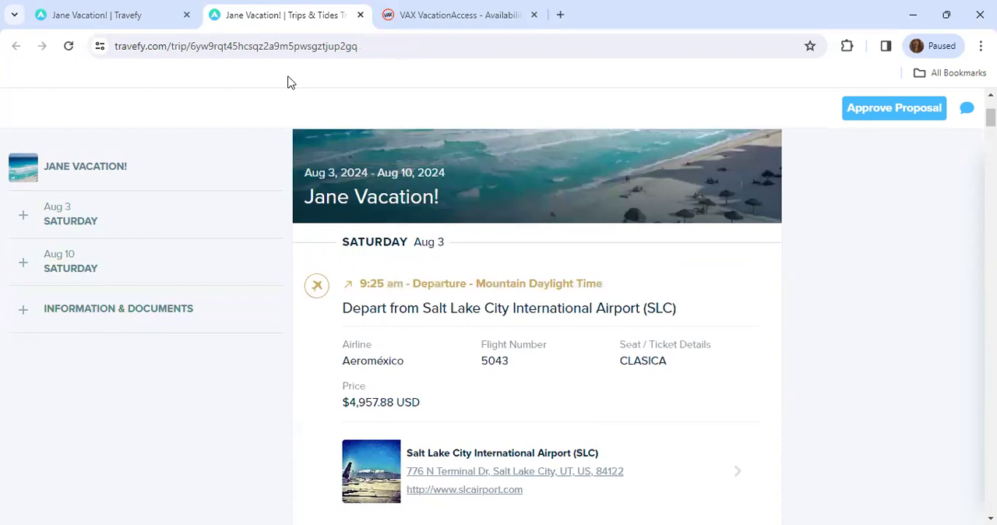
{"action": "key", "text": "ctrl+w"}
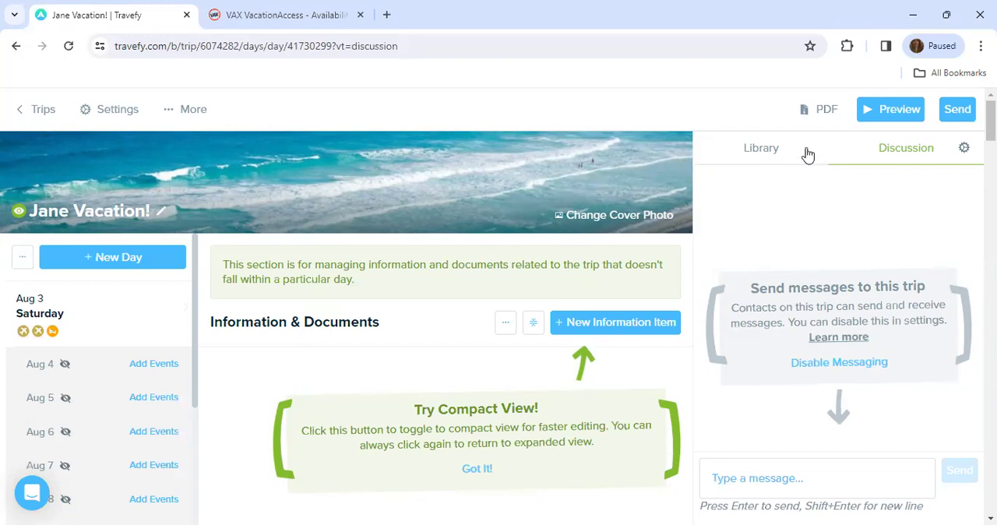
- Try composing an email invite to clients with a greeting and the text "Attached is your vacation", closing it without sending
{"action": "left_click", "coordinate": [957, 114]}
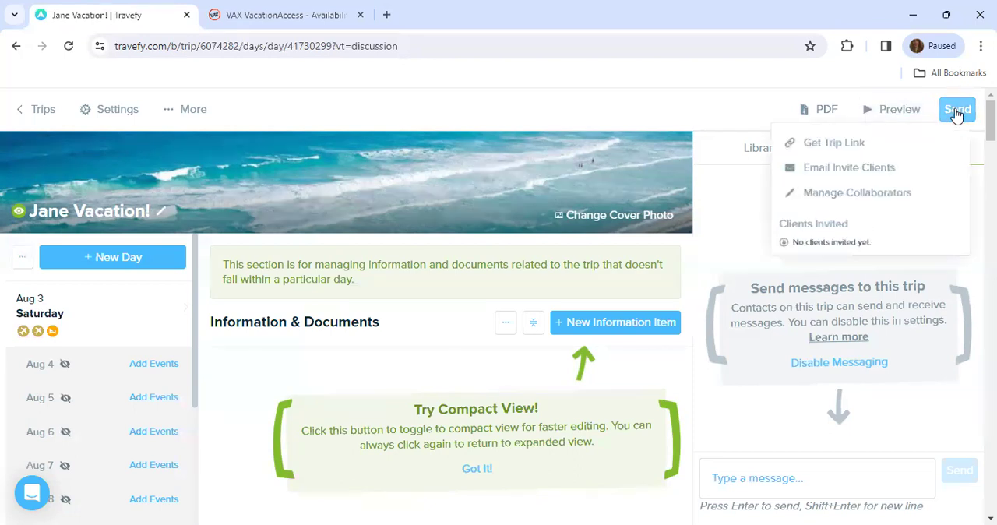
{"action": "left_click", "coordinate": [893, 178]}
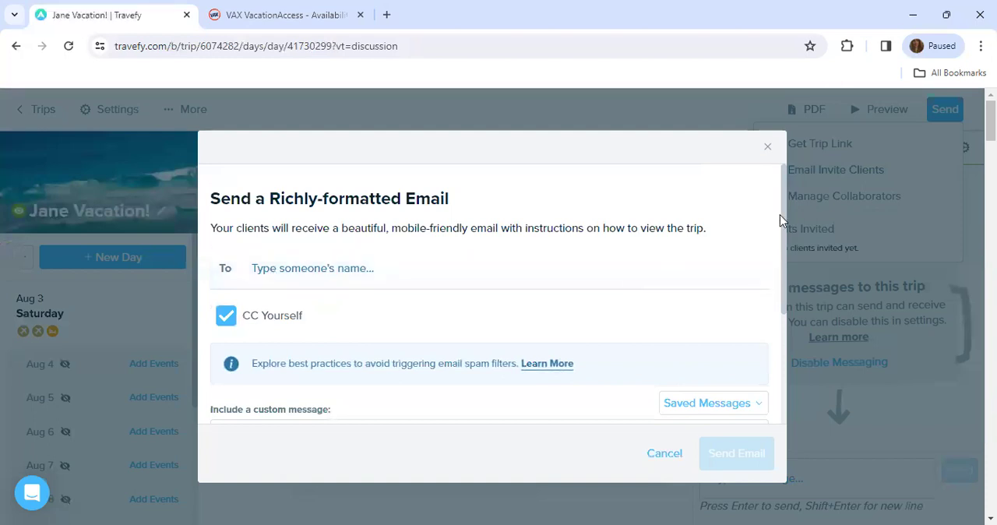
{"action": "left_click_drag", "start_coordinate": [782, 219], "coordinate": [770, 316]}
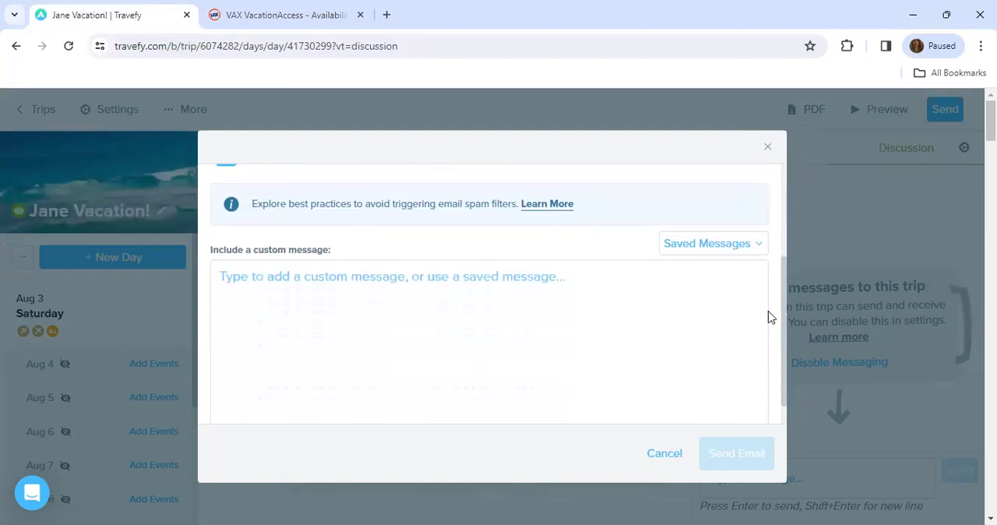
{"action": "left_click", "coordinate": [350, 287]}
{"action": "type", "text": "Hi Jane!"}
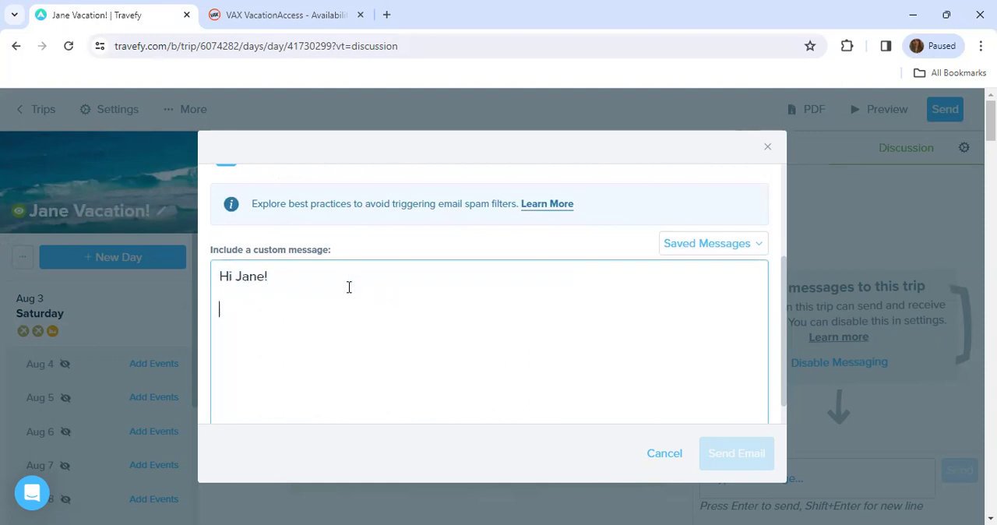
{"action": "type", "text": "your vacation"}
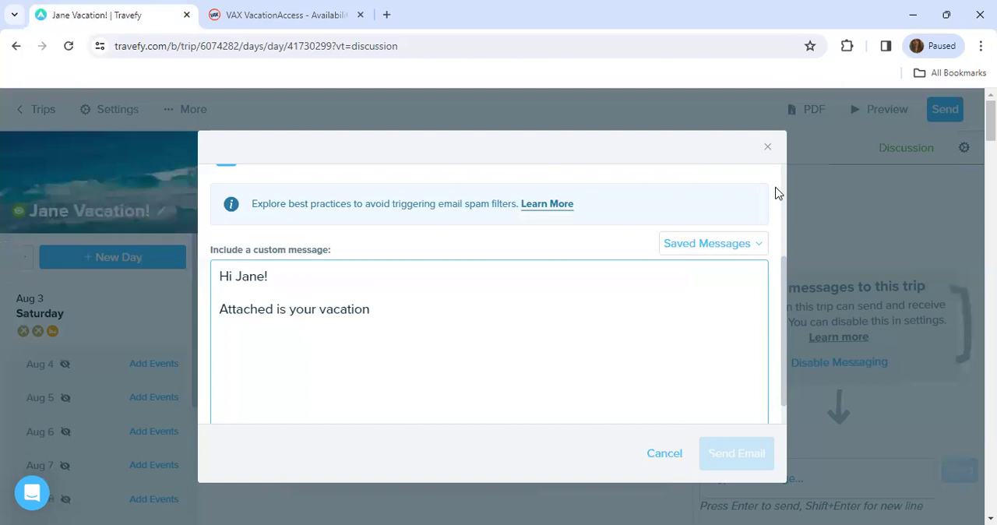
{"action": "left_click", "coordinate": [768, 149]}
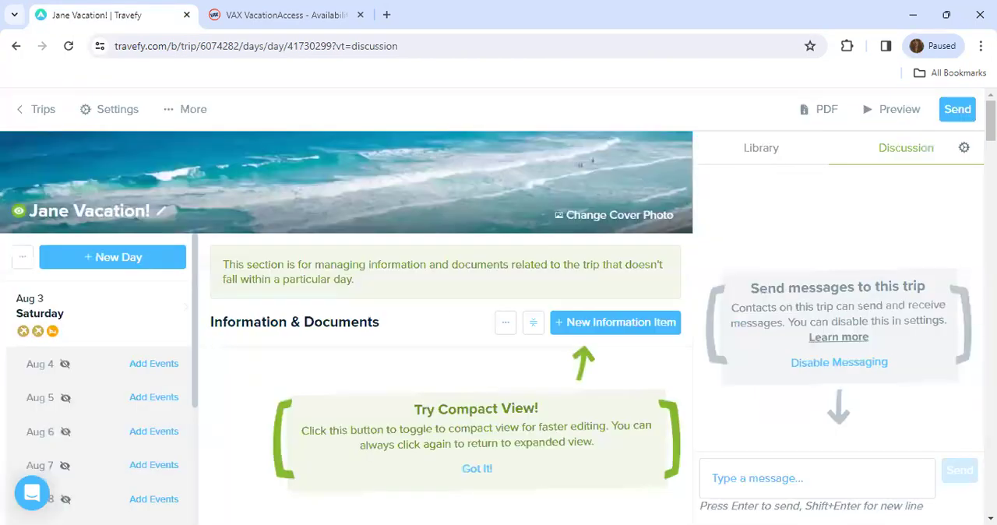